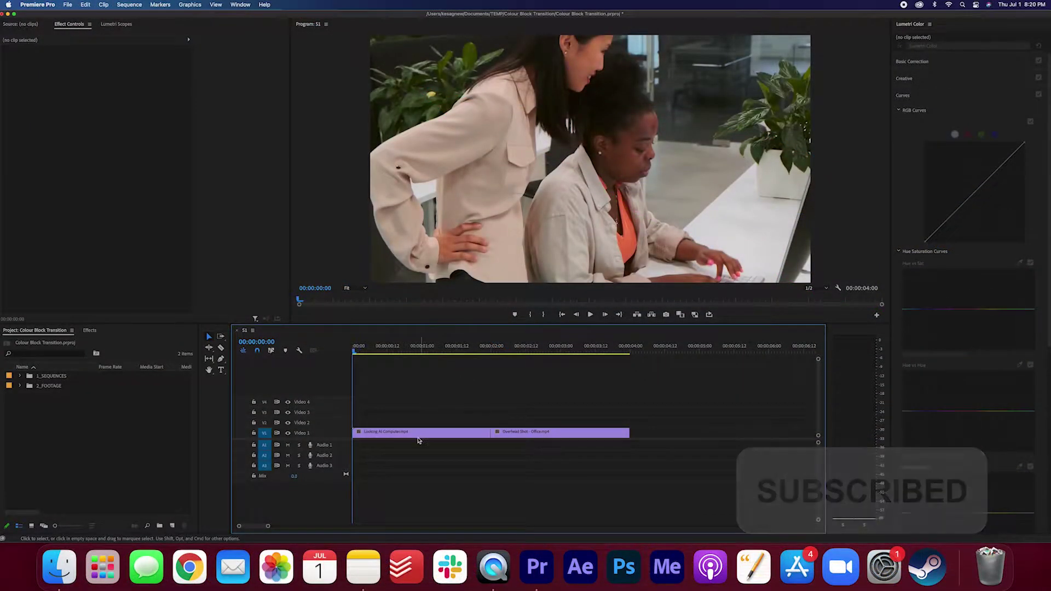
# - Scrub the playhead to 00:00:02:00, the cut between the office clip and Overhead Shot
pyautogui.moveTo(373, 350)
pyautogui.mouseDown()
pyautogui.moveTo(555, 351)
pyautogui.moveTo(492, 352)
pyautogui.mouseUp()
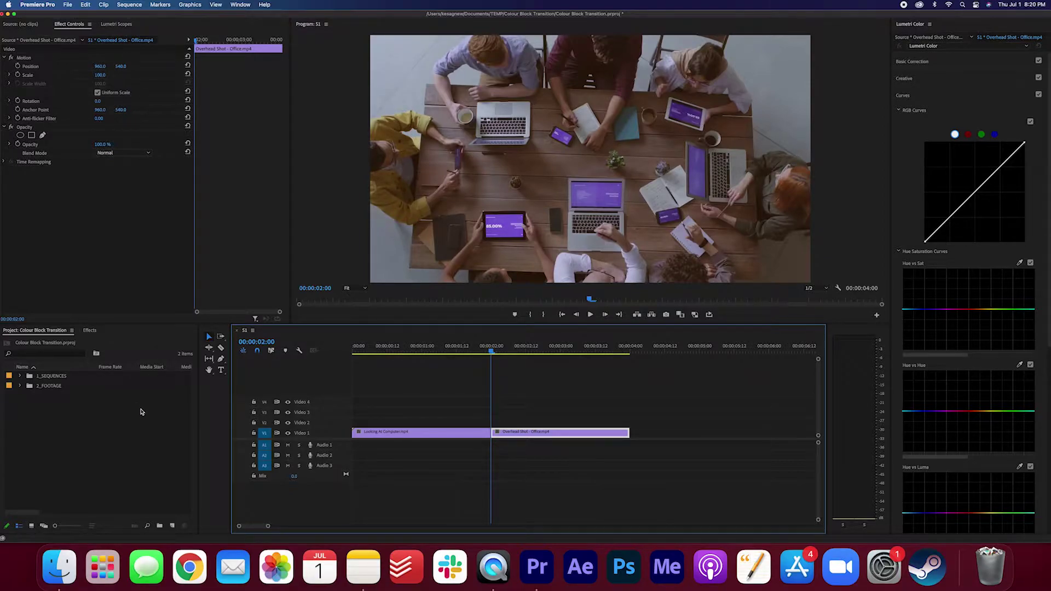
# - Add a 1920×1080 colour matte with hex 45909F and name it Blue Matte
pyautogui.rightClick(89, 415)
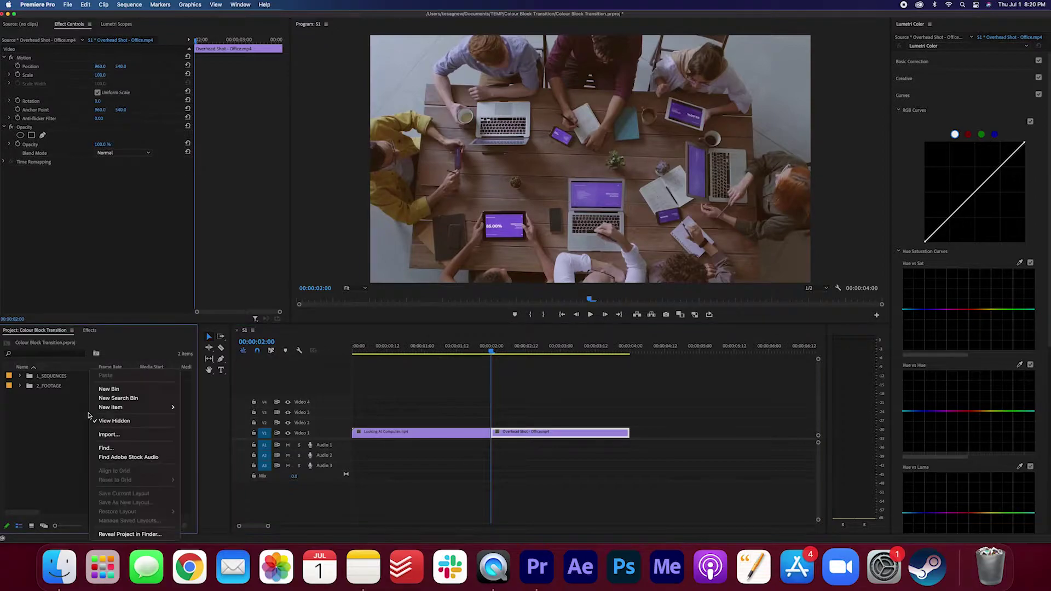
pyautogui.moveTo(112, 407)
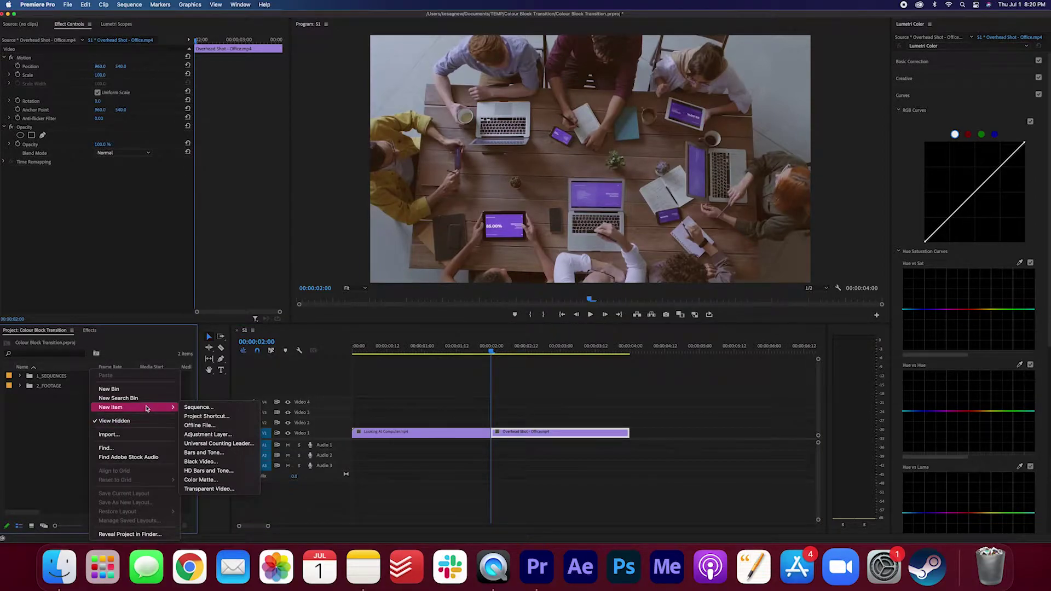
pyautogui.click(201, 479)
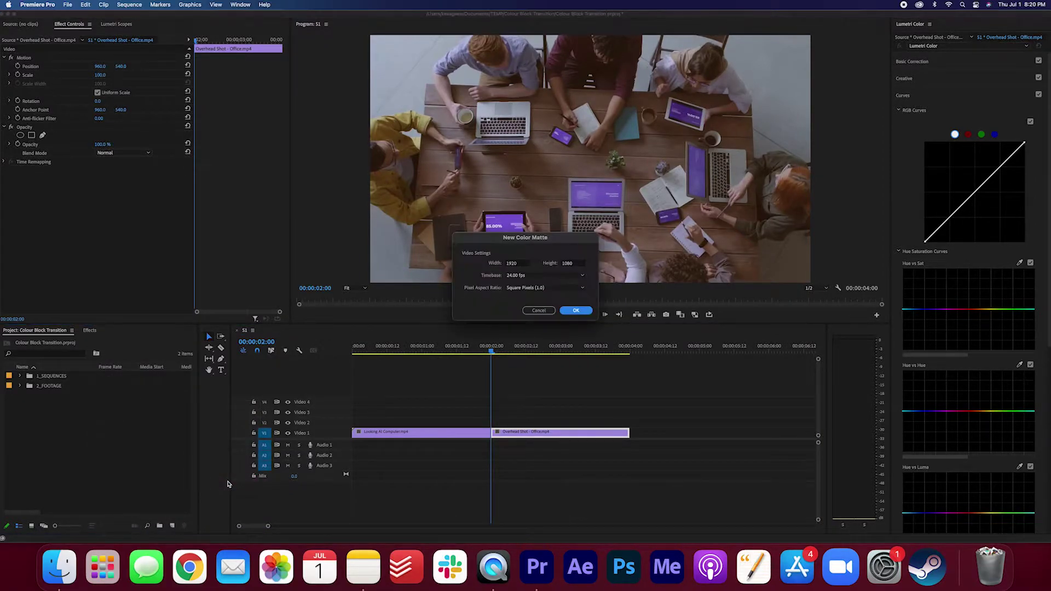
pyautogui.click(575, 310)
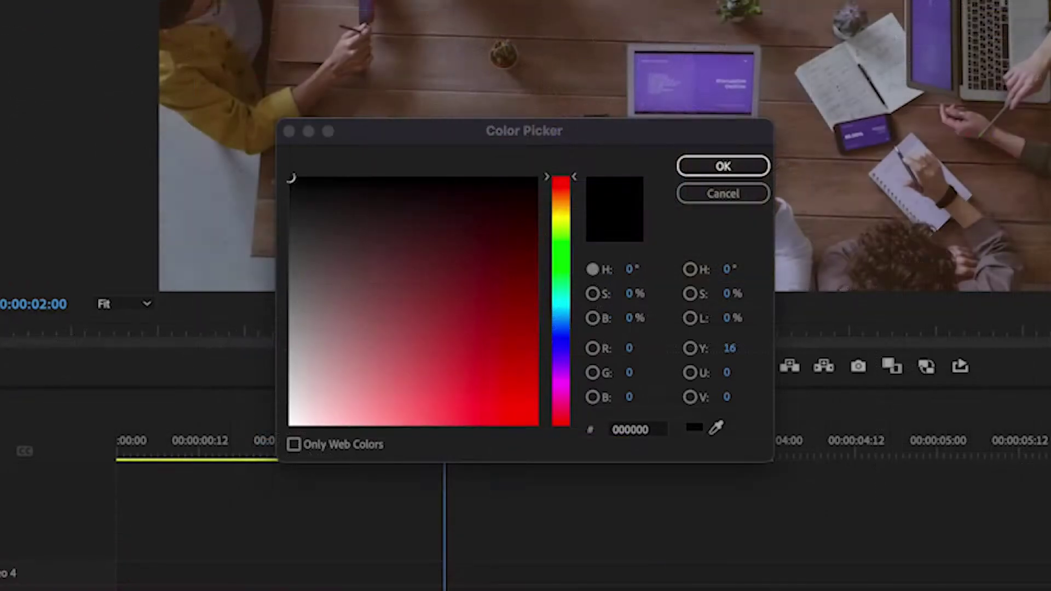
pyautogui.click(651, 431)
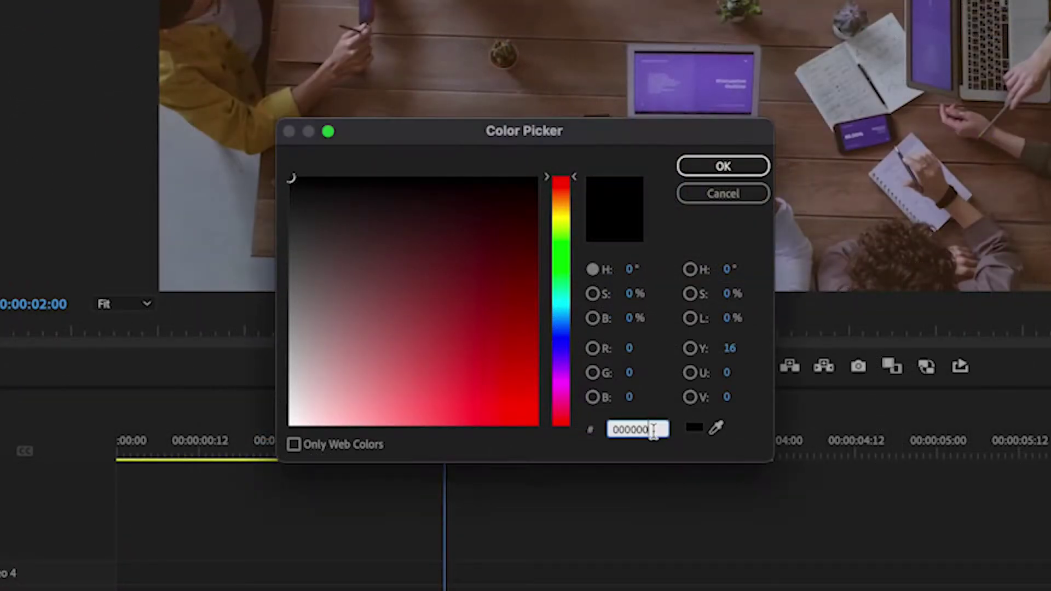
pyautogui.write('45909F')
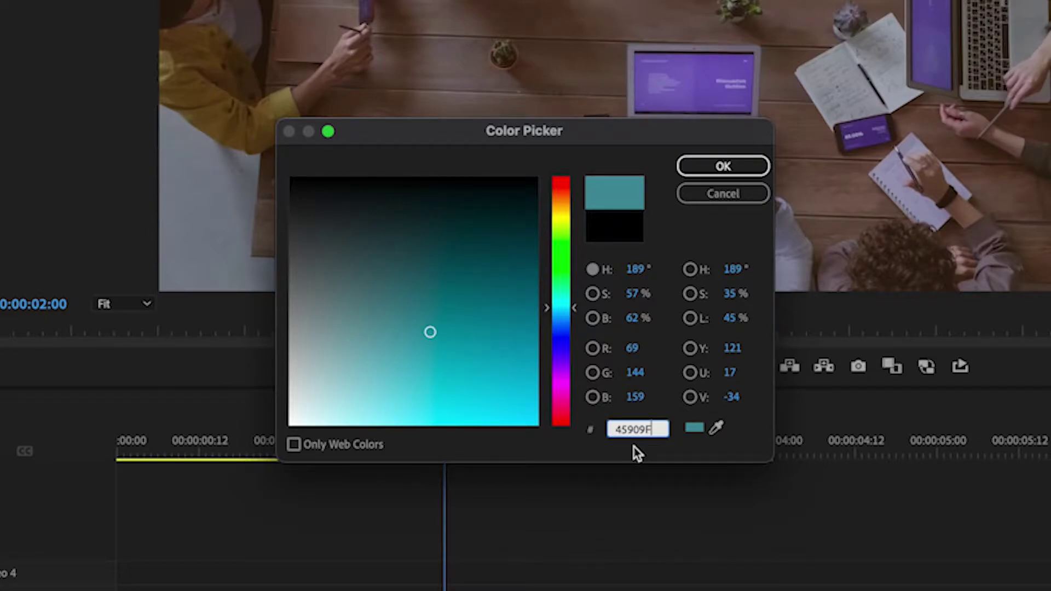
pyautogui.click(729, 167)
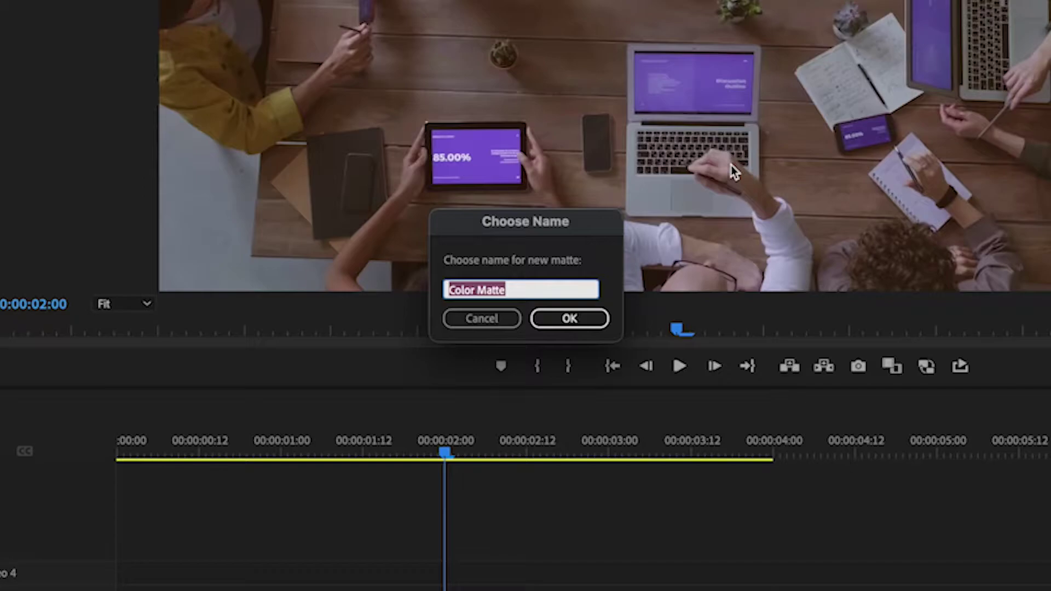
pyautogui.write('Blue Matte')
pyautogui.press('Return')
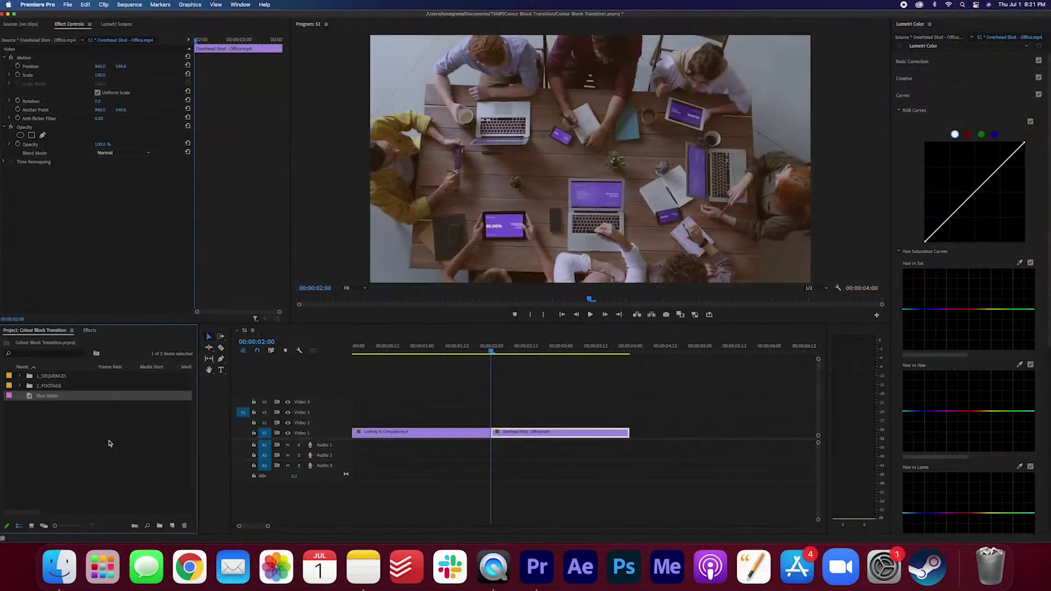
# - Add another colour matte set to pure white FFFFFF and name it White Matte
pyautogui.rightClick(105, 430)
pyautogui.moveTo(127, 407)
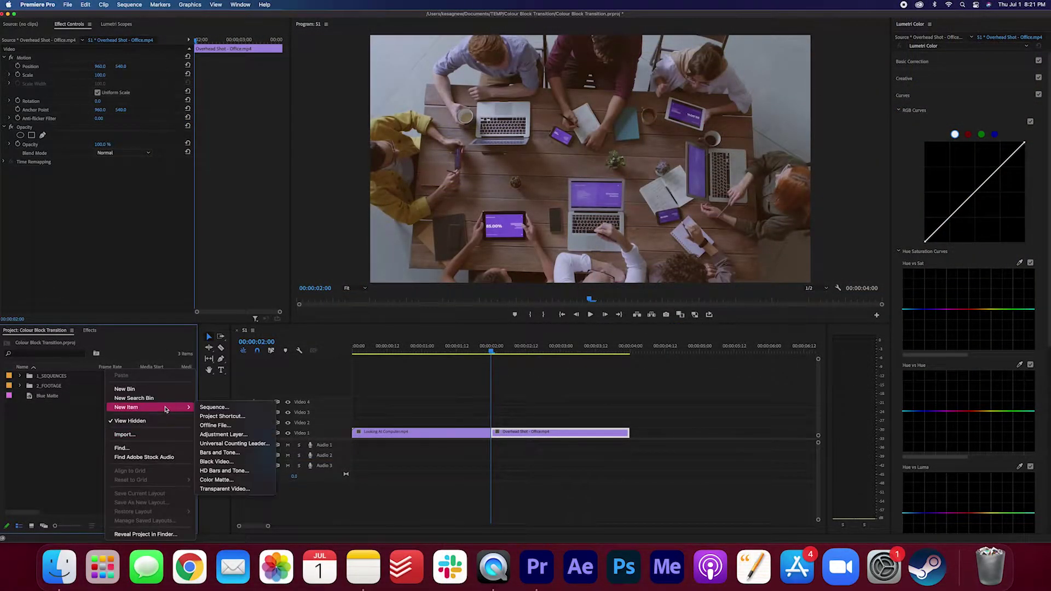
pyautogui.click(229, 479)
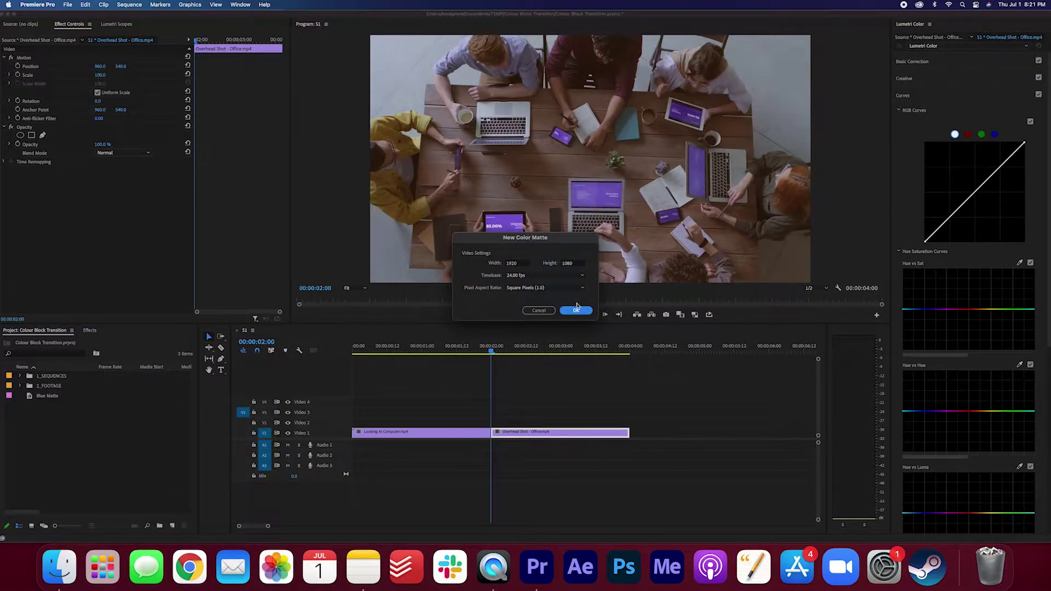
pyautogui.click(576, 310)
pyautogui.moveTo(453, 250); pyautogui.dragTo(396, 388)
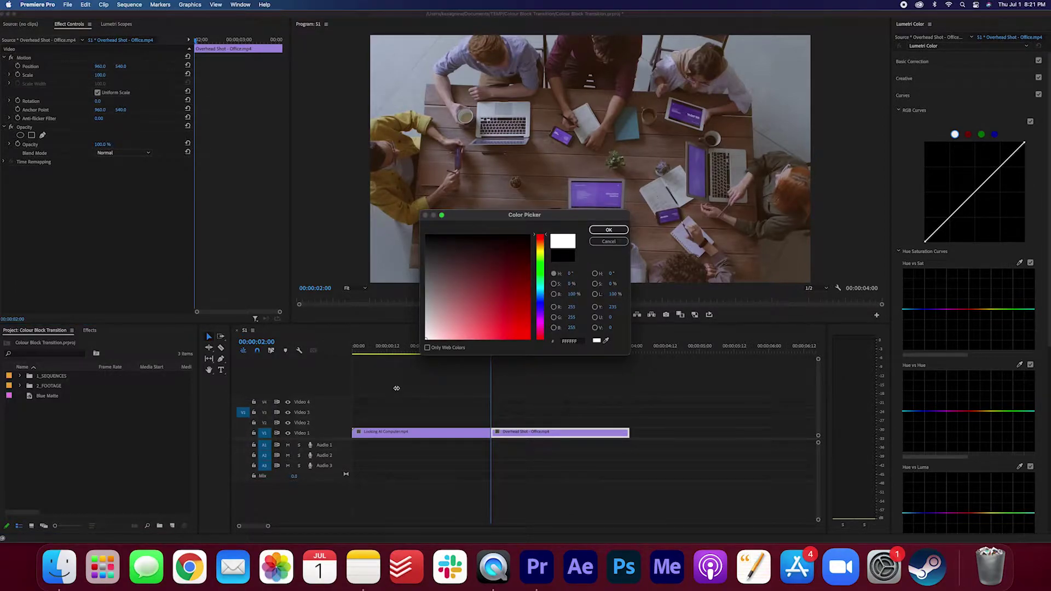
pyautogui.click(609, 230)
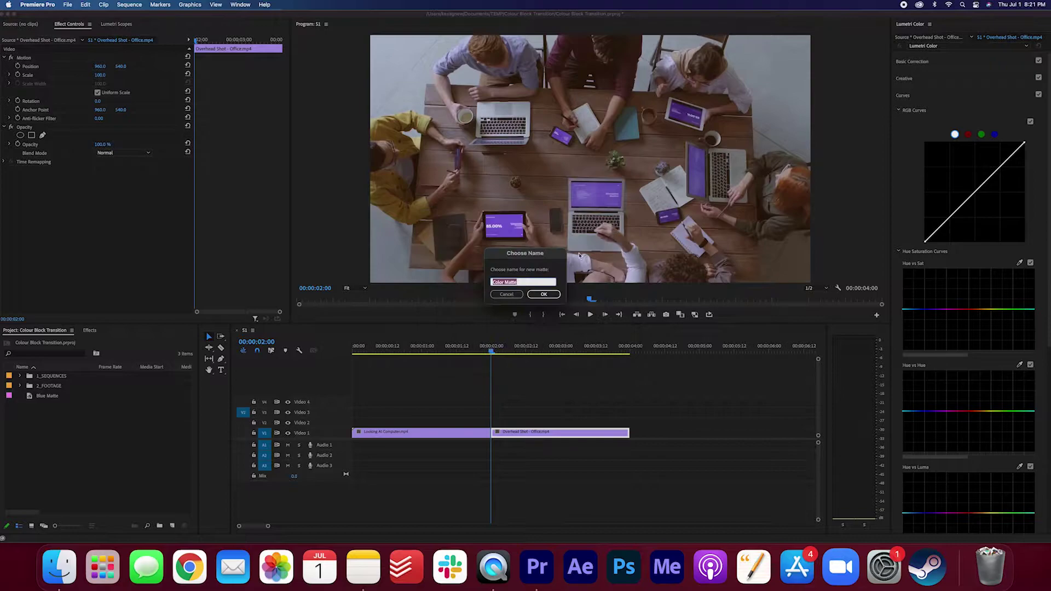
pyautogui.write('White Matte')
pyautogui.press('Return')
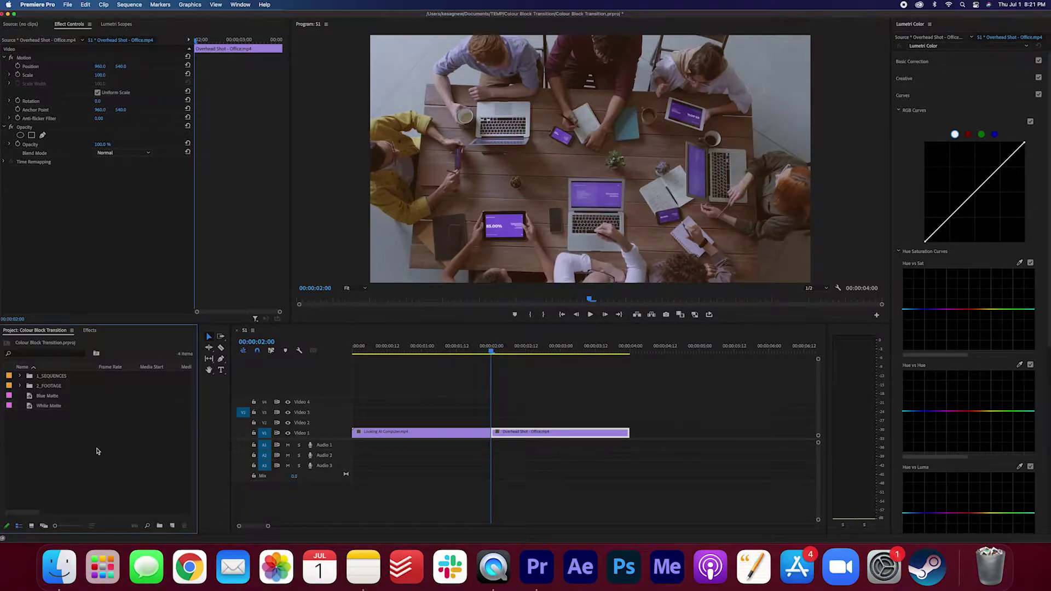
# - Place White Matte on Video 2 and cut away everything after 00:00:02:06
pyautogui.moveTo(49, 410); pyautogui.dragTo(337, 421)
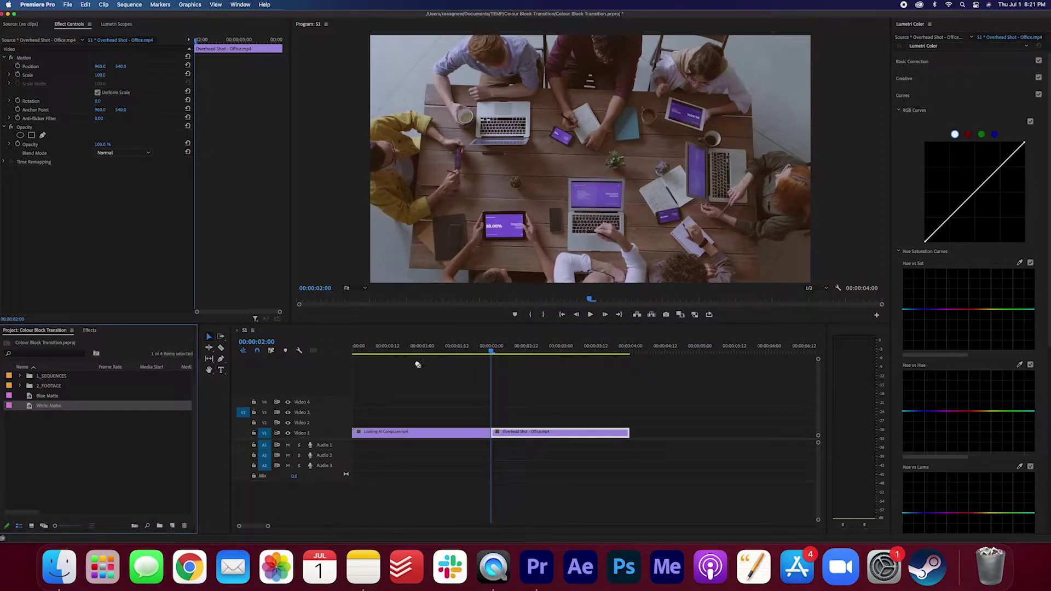
pyautogui.scroll(-3, 504, 382)
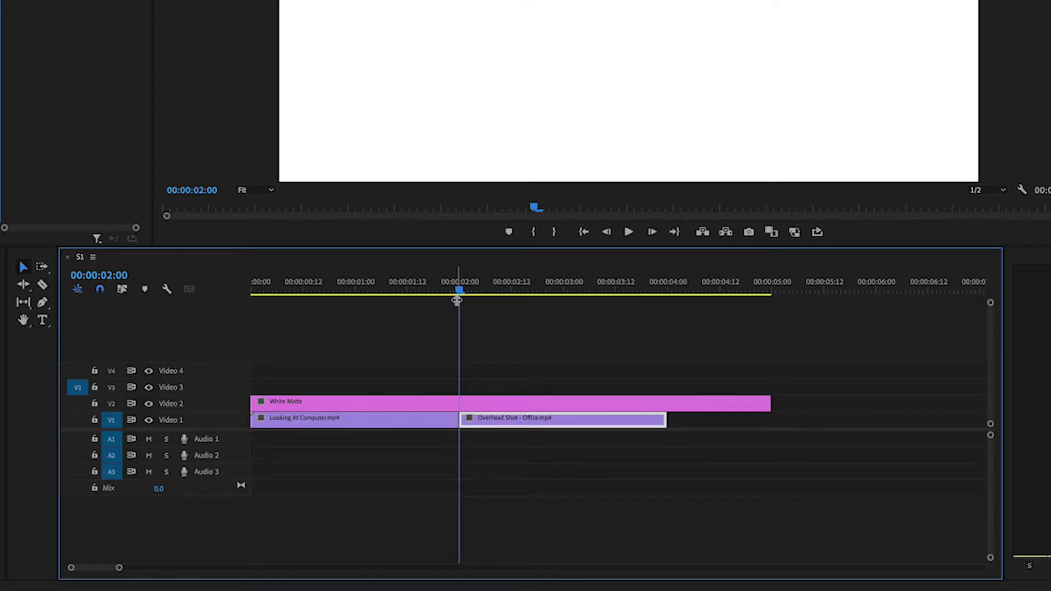
pyautogui.press('Right')
pyautogui.press('Right')
pyautogui.press('Right')
pyautogui.press('Right')
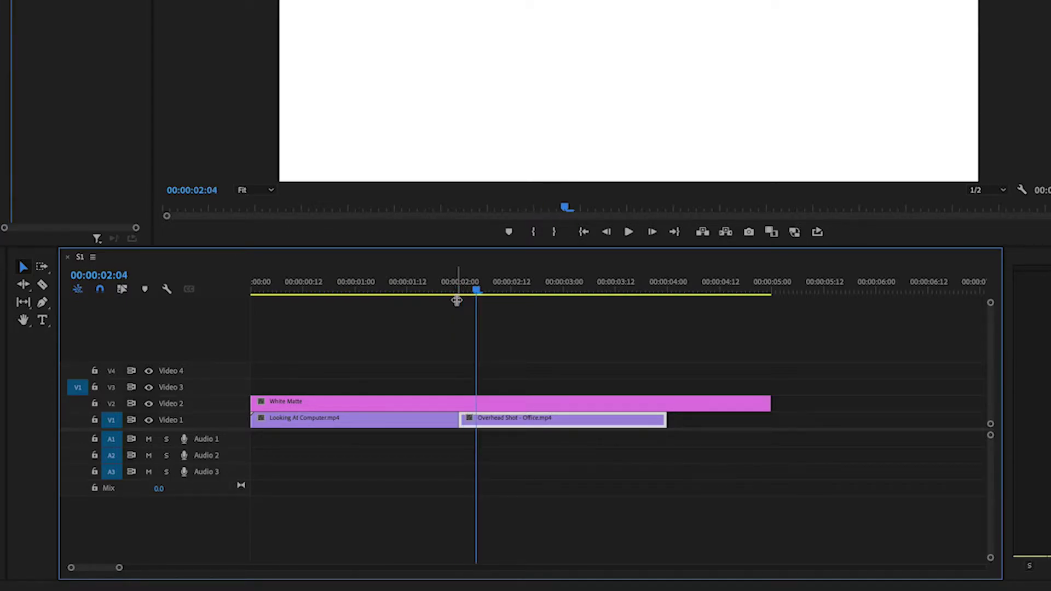
pyautogui.press('Right')
pyautogui.press('Right')
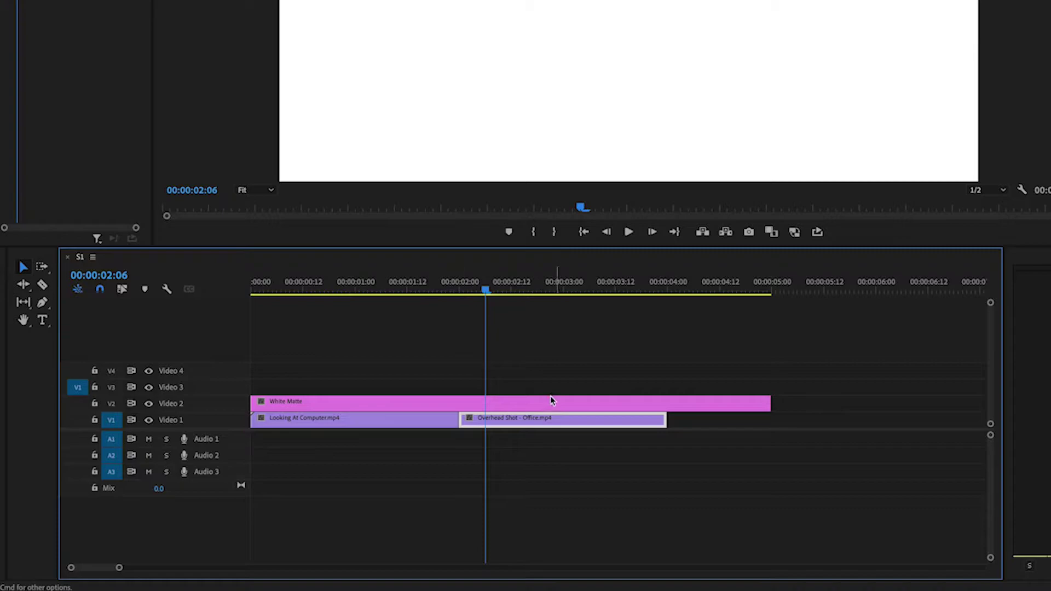
pyautogui.click(536, 408)
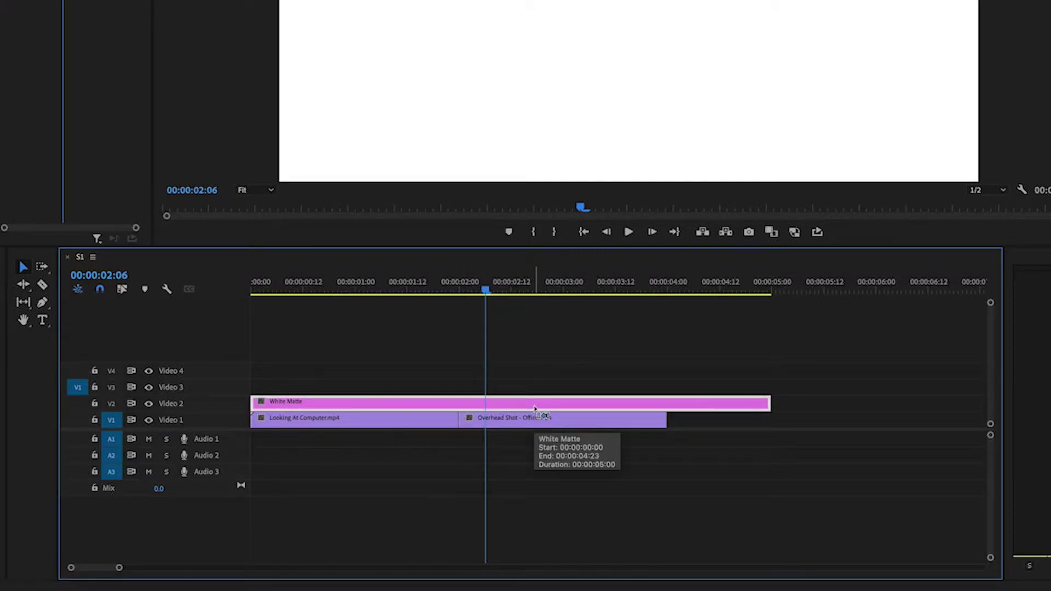
pyautogui.press('super+k')
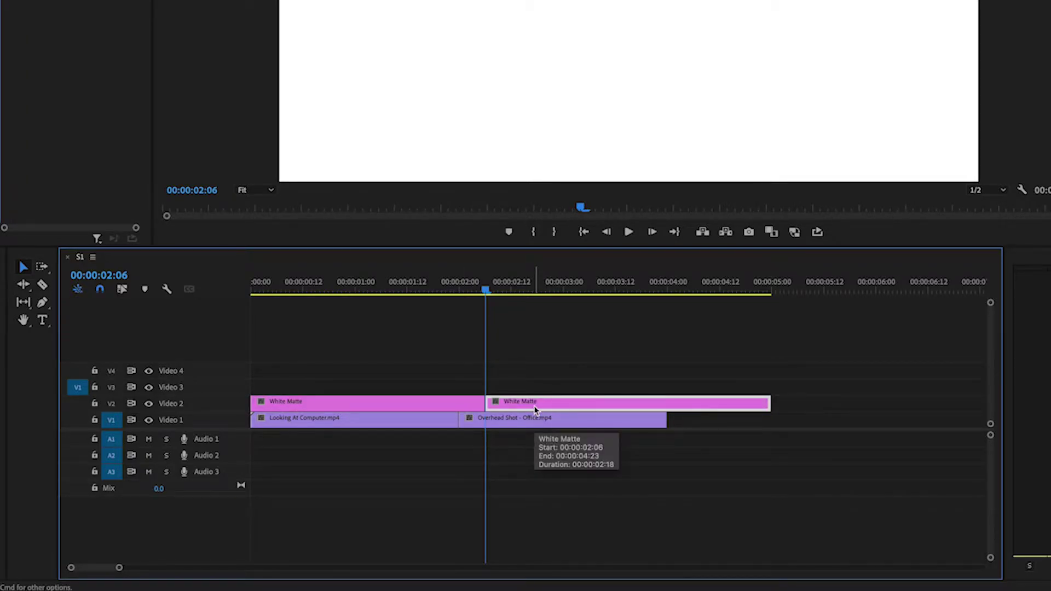
pyautogui.press('Delete')
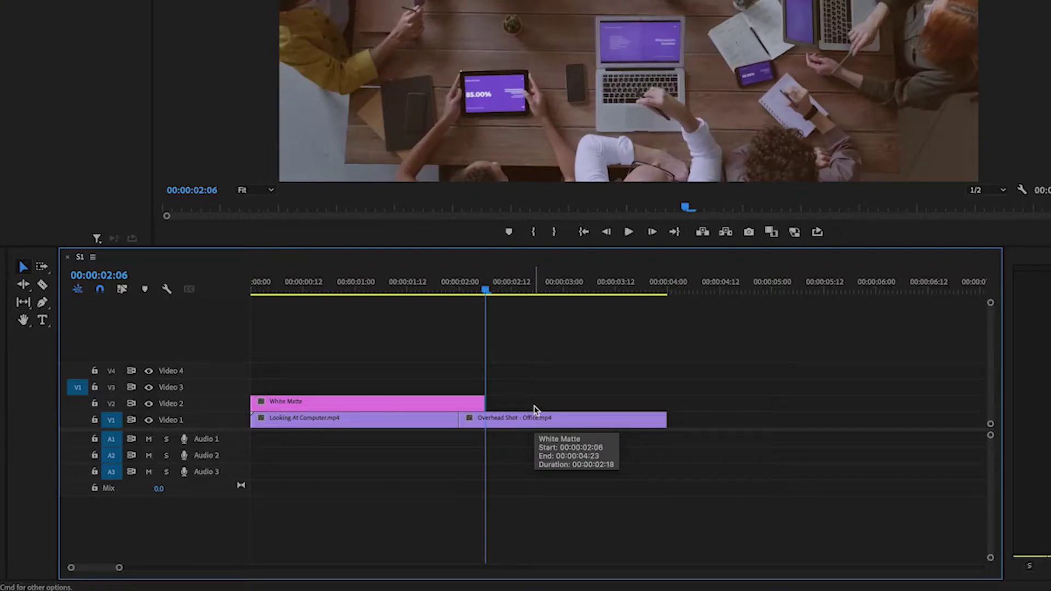
# - Split White Matte at 00:00:01:18 and delete the earlier piece, leaving 12 frames
pyautogui.moveTo(469, 291); pyautogui.dragTo(459, 292)
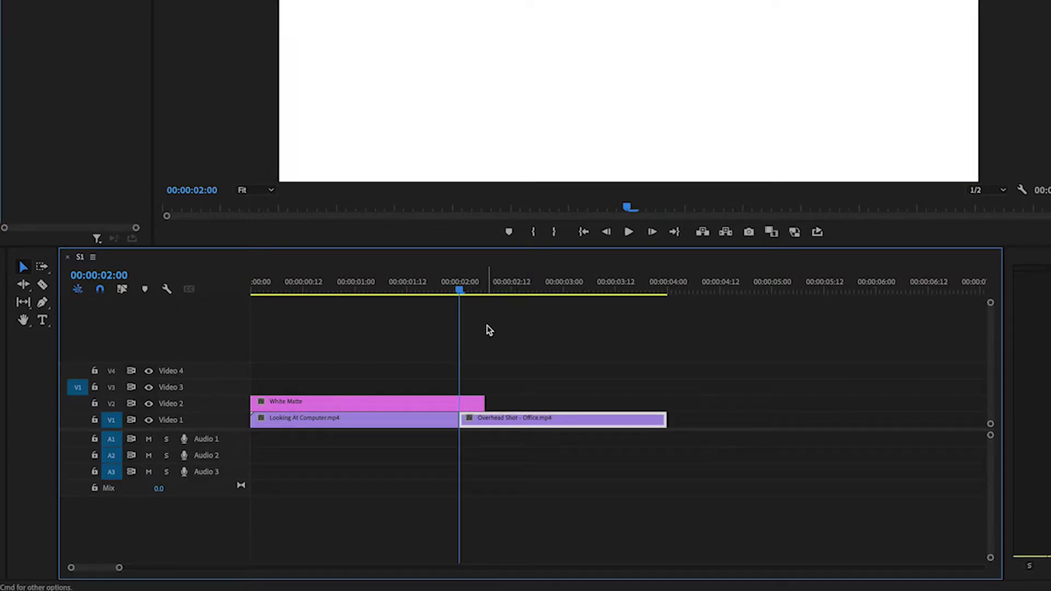
pyautogui.press('Left')
pyautogui.press('Left')
pyautogui.press('Left')
pyautogui.press('Left')
pyautogui.press('Left')
pyautogui.press('Left')
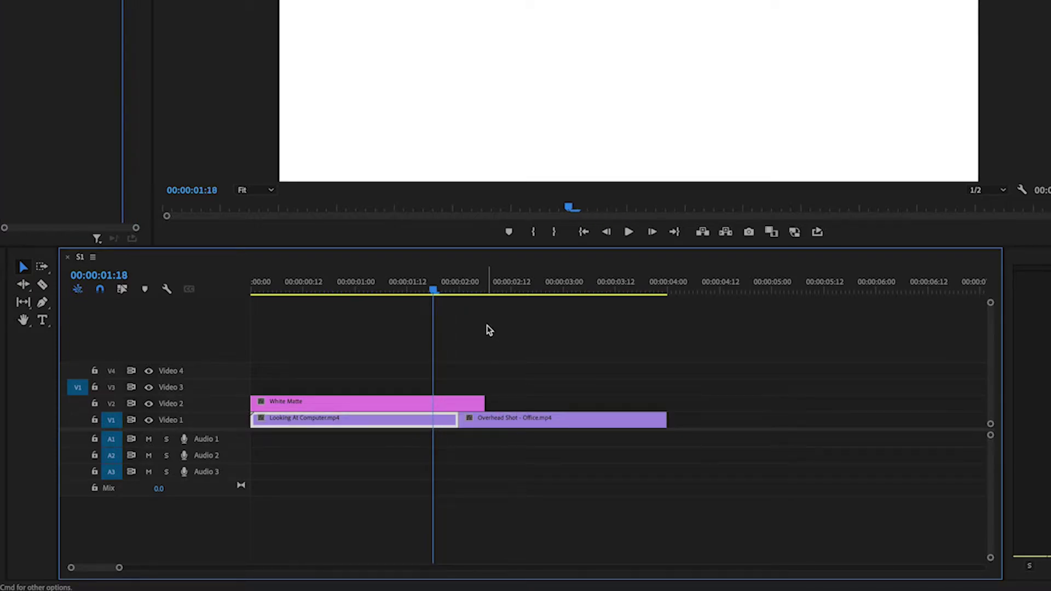
pyautogui.click(452, 406)
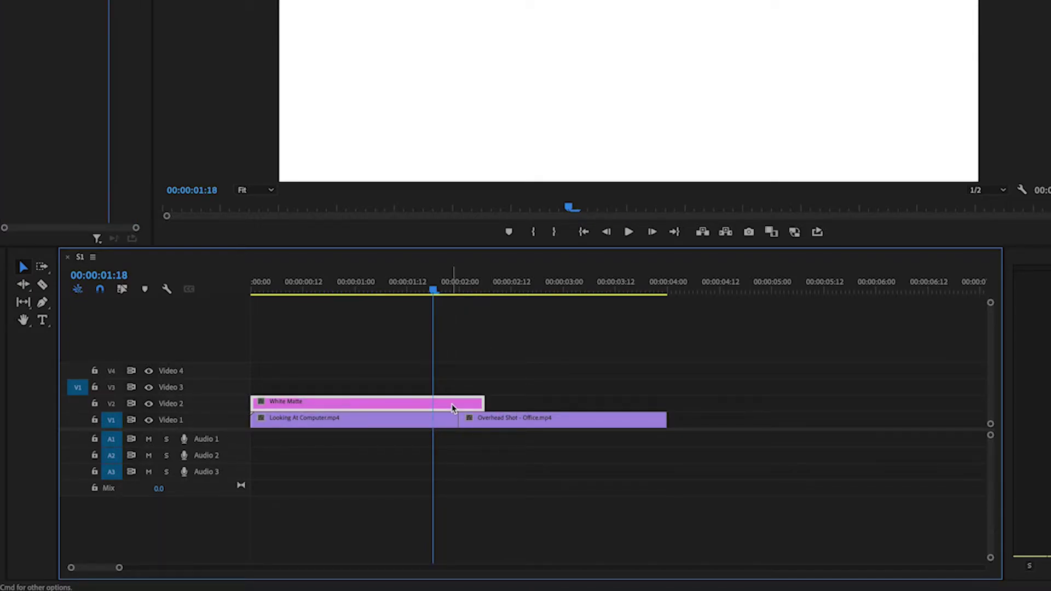
pyautogui.hotkey('ctrl', 'k')
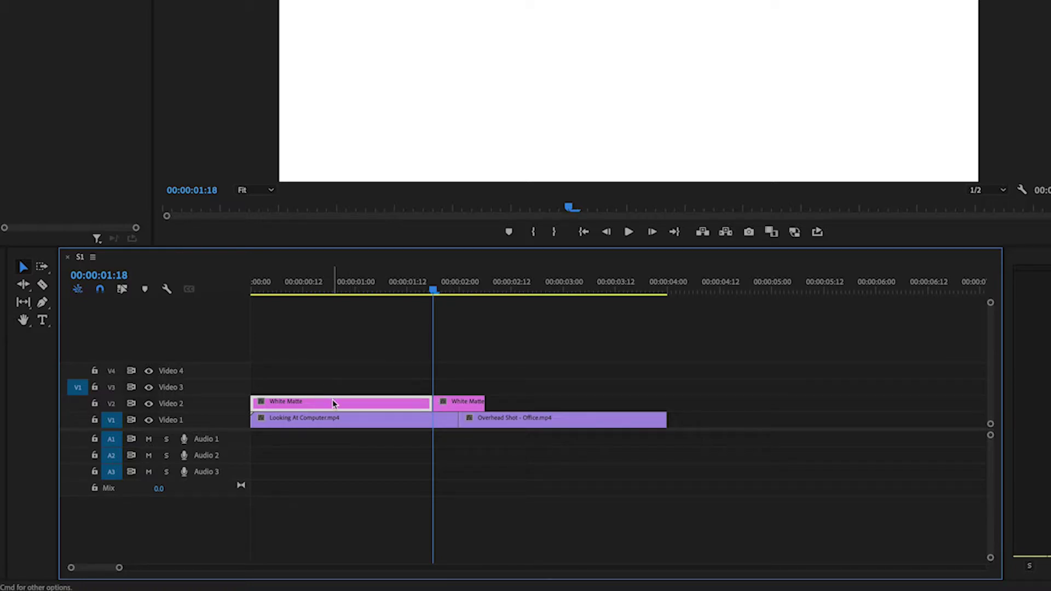
pyautogui.click(333, 403)
pyautogui.press('Delete')
pyautogui.press('=')
pyautogui.press('=')
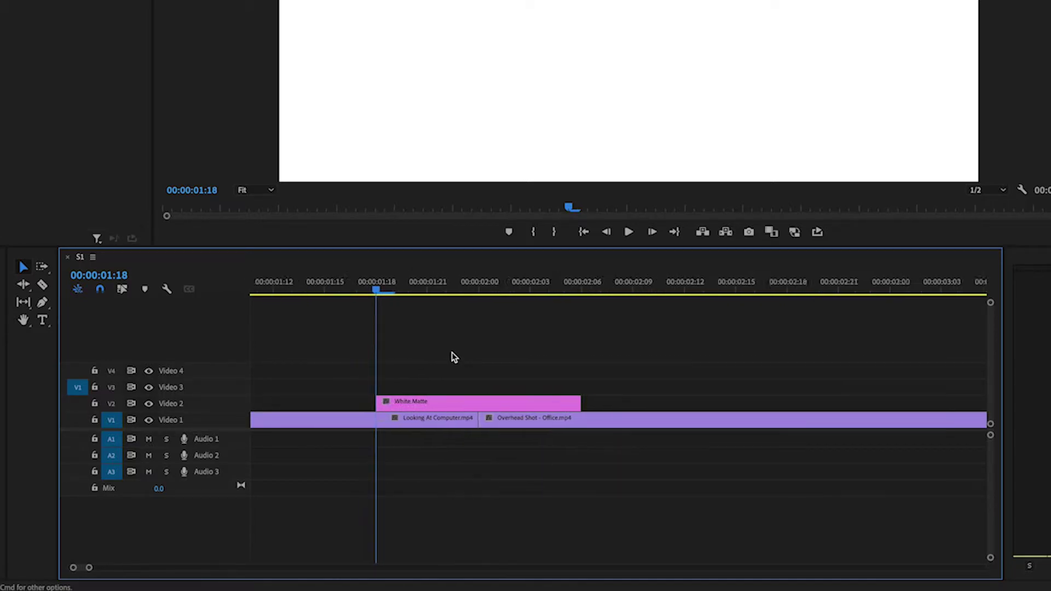
pyautogui.press('Down')
# - Set White Matte's opacity to 30% and save the project
pyautogui.click(484, 405)
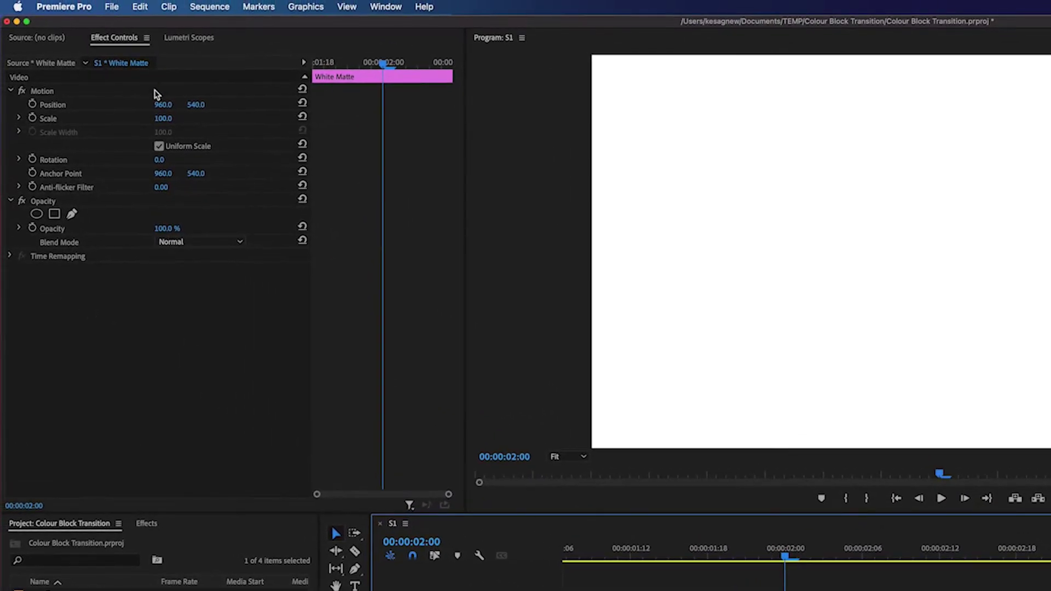
pyautogui.click(170, 228)
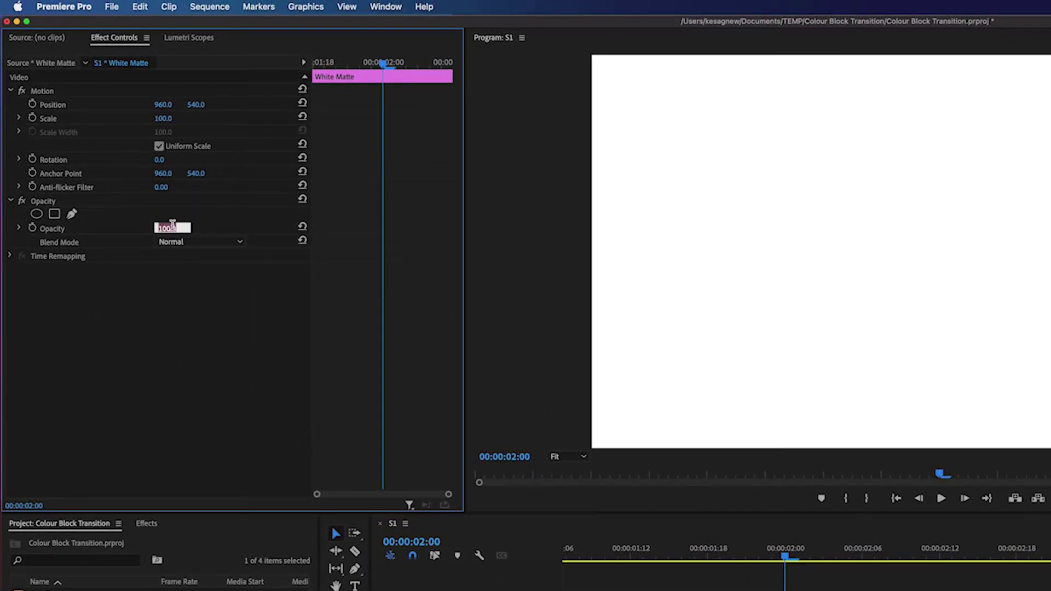
pyautogui.write('30')
pyautogui.press('Return')
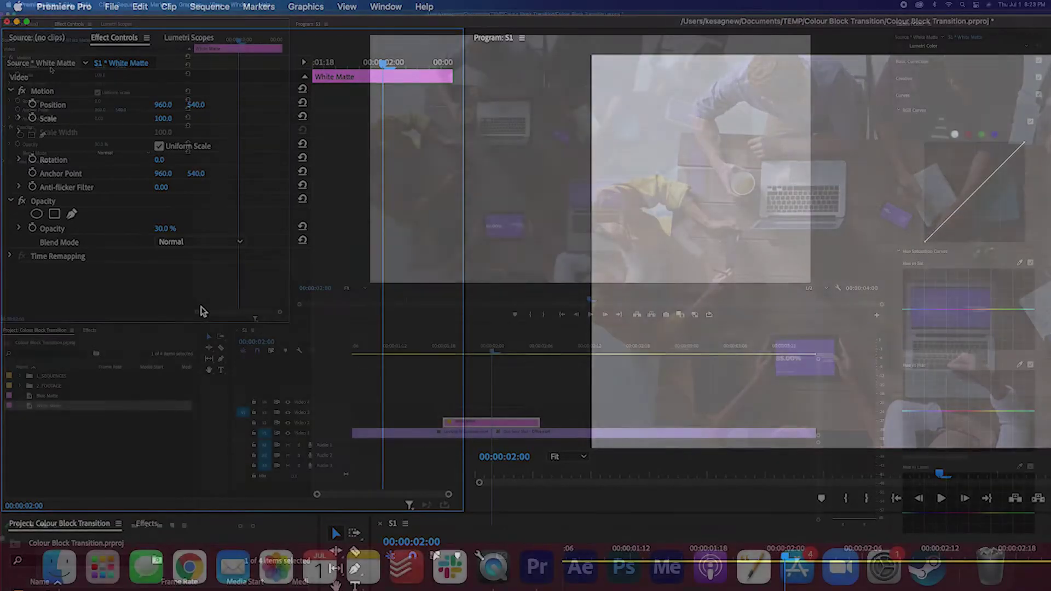
pyautogui.press('super+s')
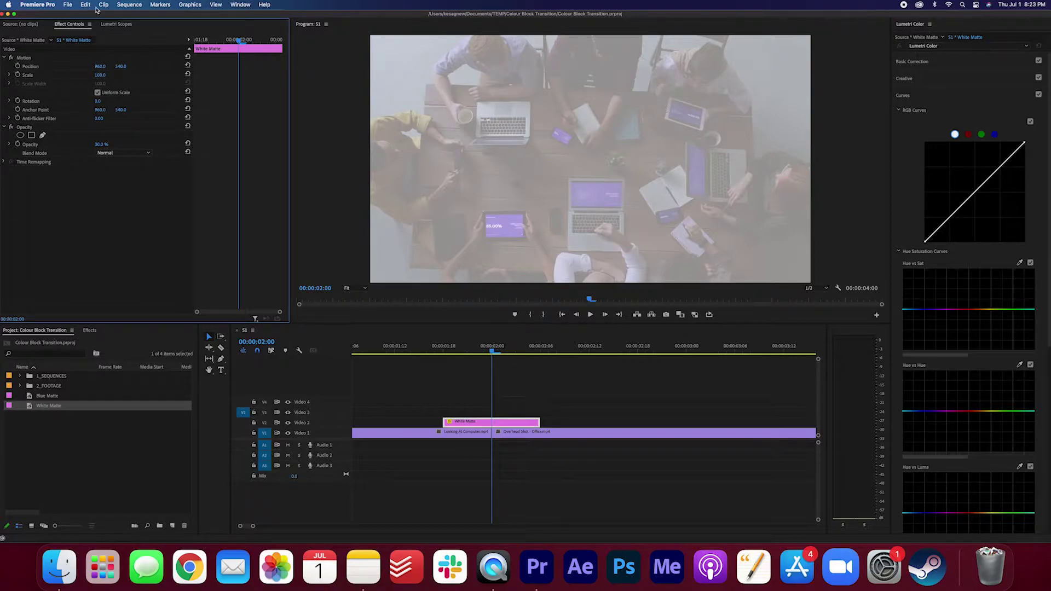
# - Keyframe White Matte's Position from off the left edge at clip start to off the right at clip end
pyautogui.click(17, 66)
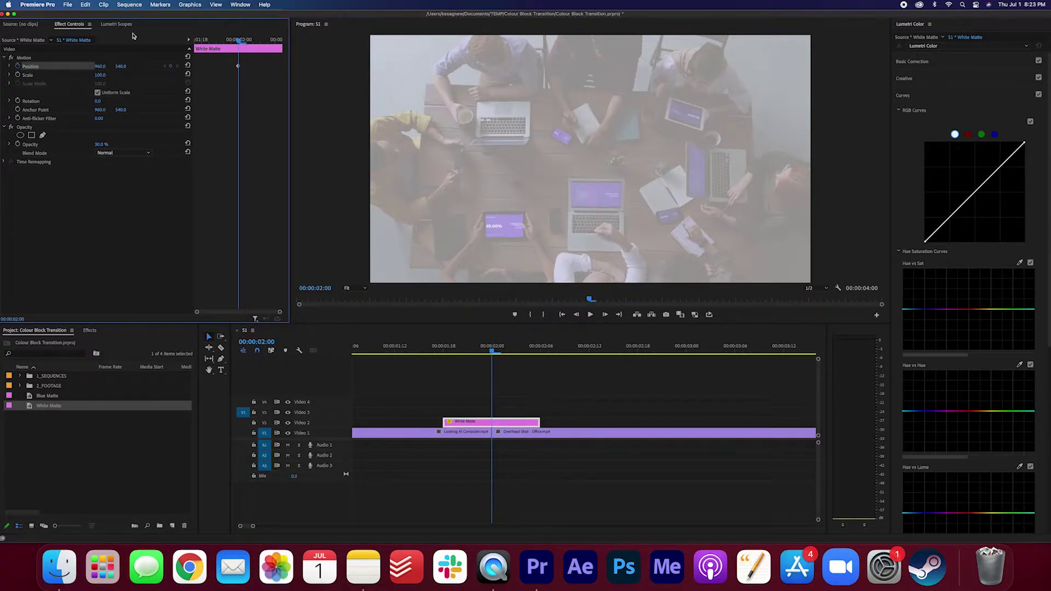
pyautogui.press('Right')
pyautogui.press('Right')
pyautogui.press('Right')
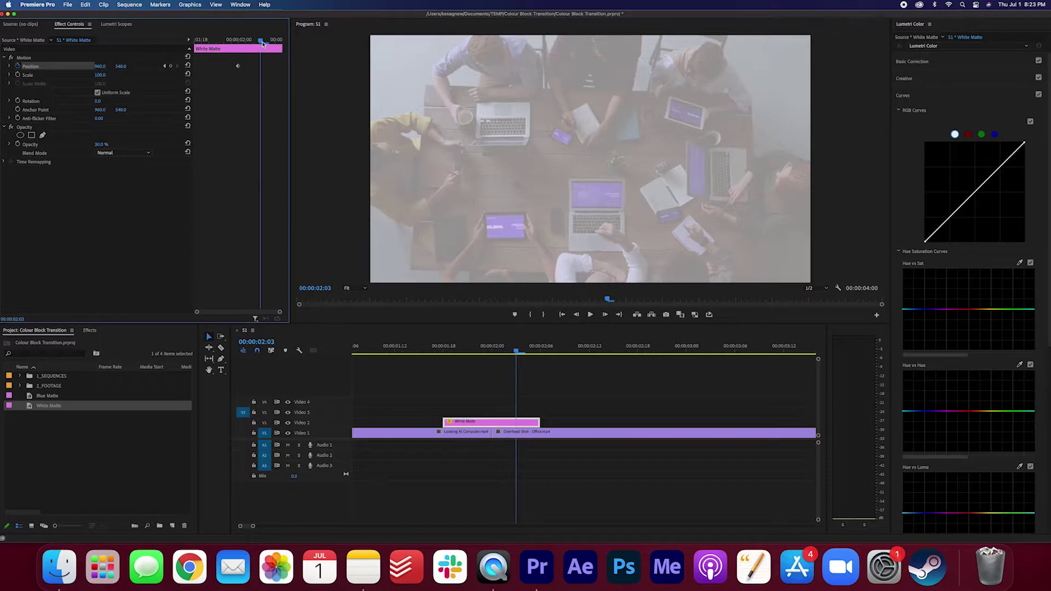
pyautogui.press('Right')
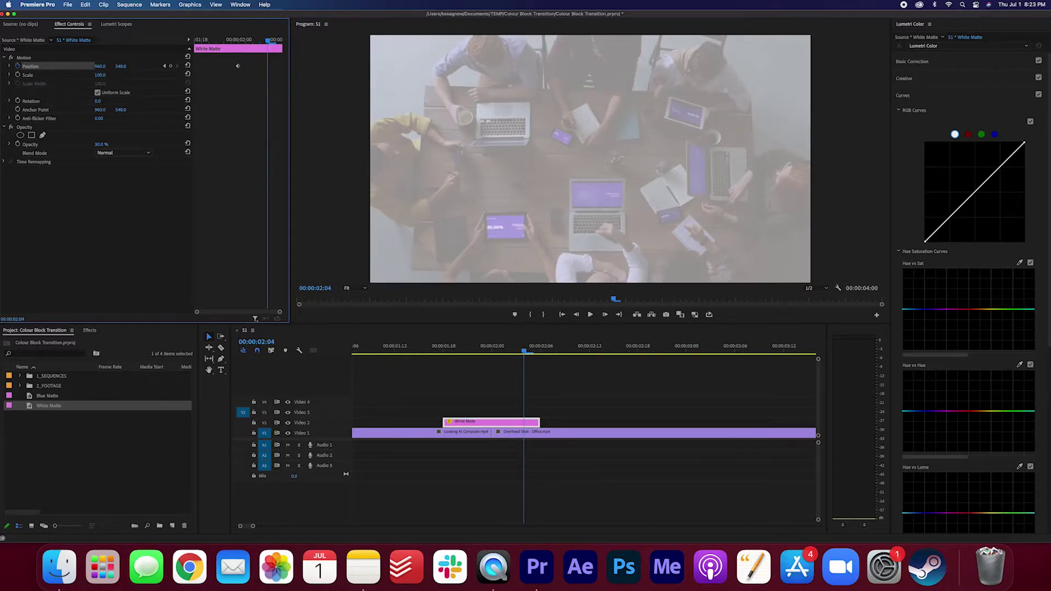
pyautogui.moveTo(100, 67); pyautogui.dragTo(107, 66)
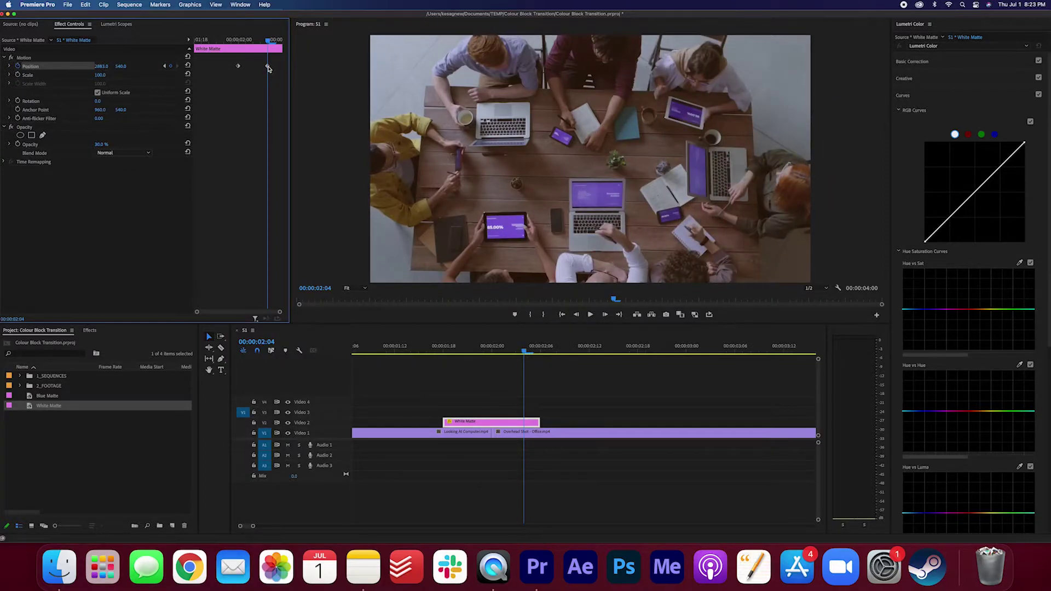
pyautogui.moveTo(268, 67); pyautogui.dragTo(296, 72)
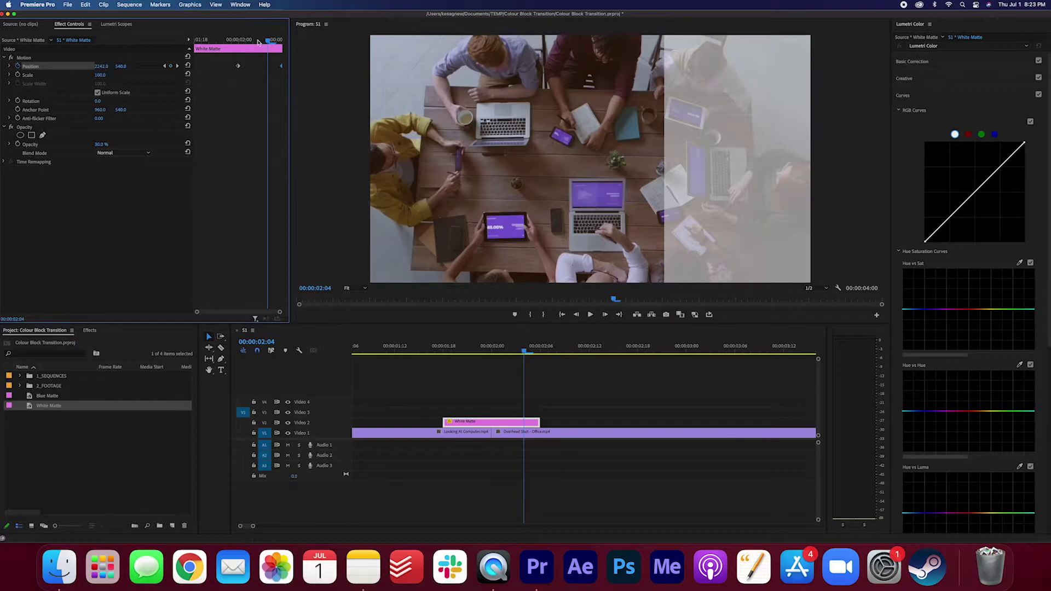
pyautogui.moveTo(256, 40); pyautogui.dragTo(215, 40)
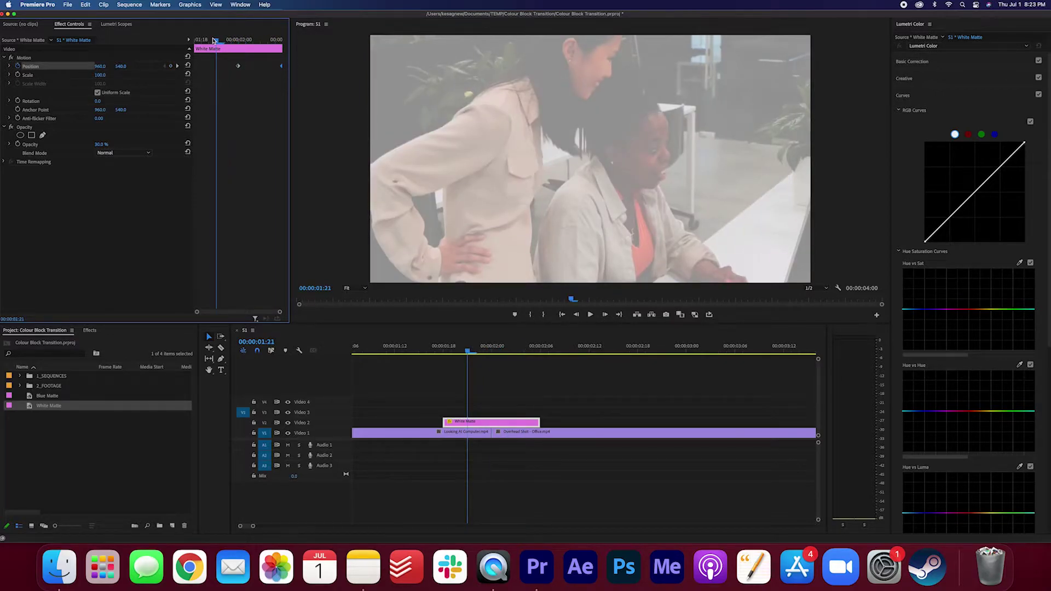
pyautogui.moveTo(100, 66); pyautogui.dragTo(104, 65)
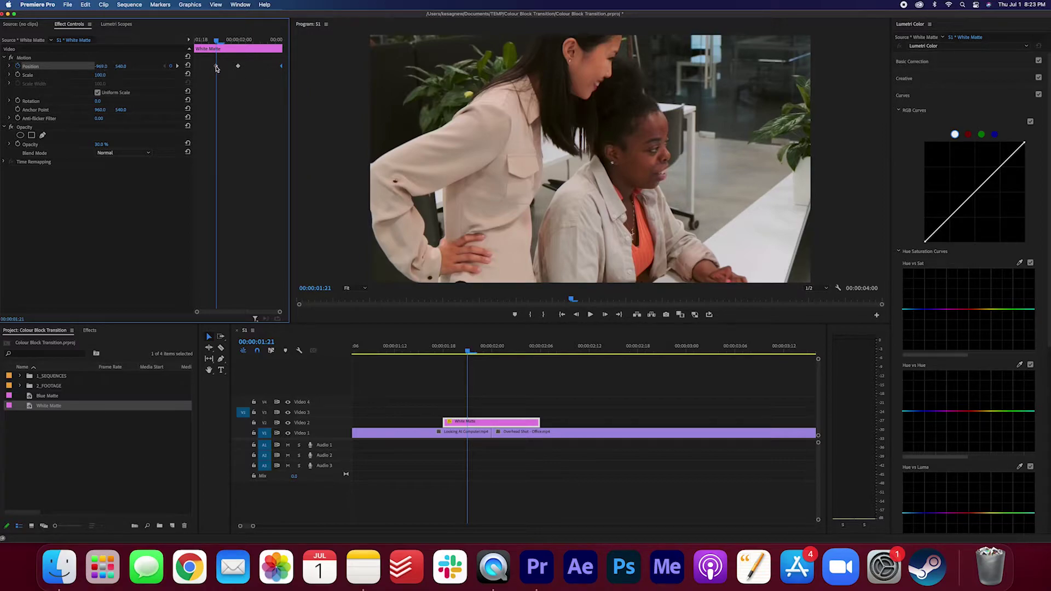
pyautogui.moveTo(216, 66); pyautogui.dragTo(195, 66)
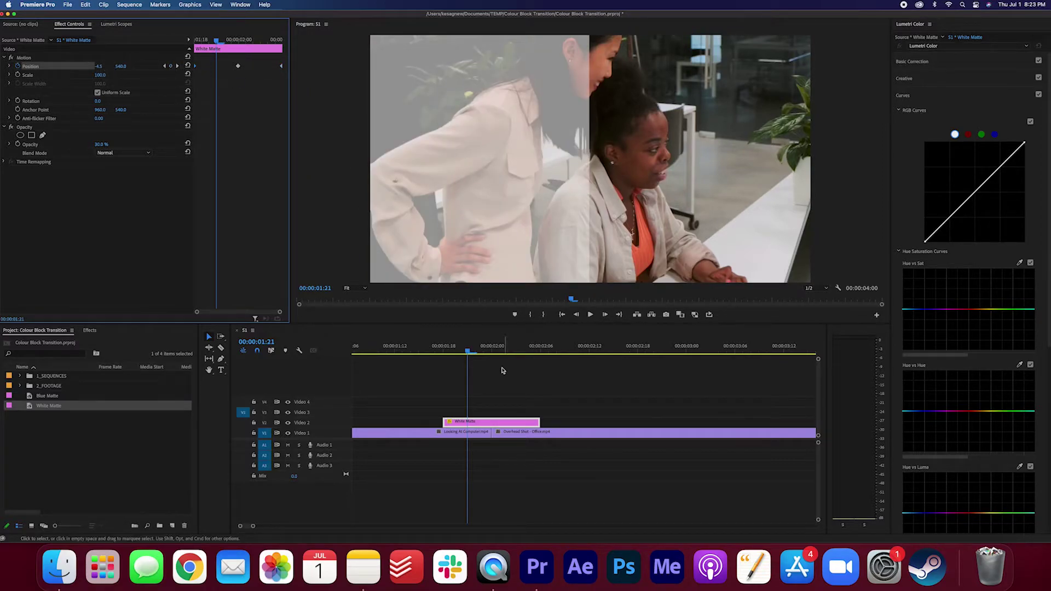
# - Preview the white slide, then duplicate the White Matte clip onto Video 3
pyautogui.click(412, 349)
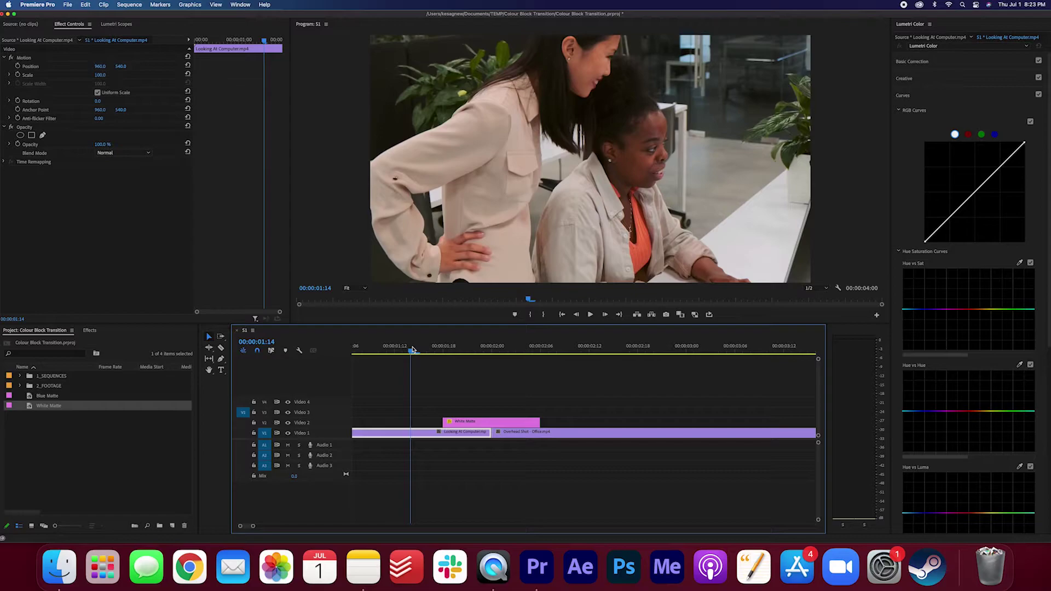
pyautogui.moveTo(412, 349)
pyautogui.mouseDown()
pyautogui.moveTo(516, 349)
pyautogui.moveTo(412, 350)
pyautogui.mouseUp()
pyautogui.press('space')
pyautogui.press('space')
pyautogui.press('space')
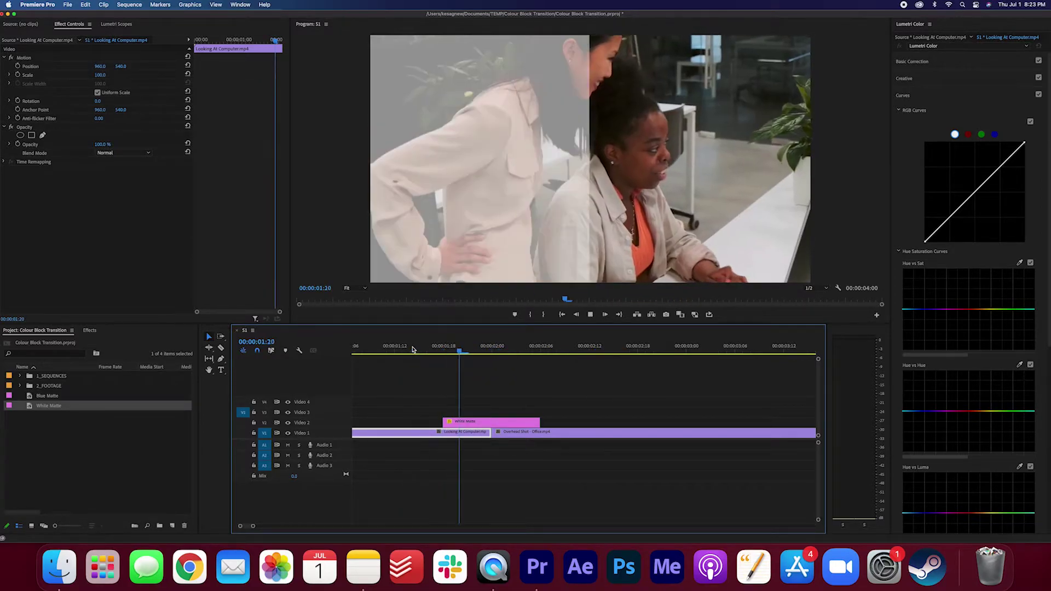
pyautogui.press('Up')
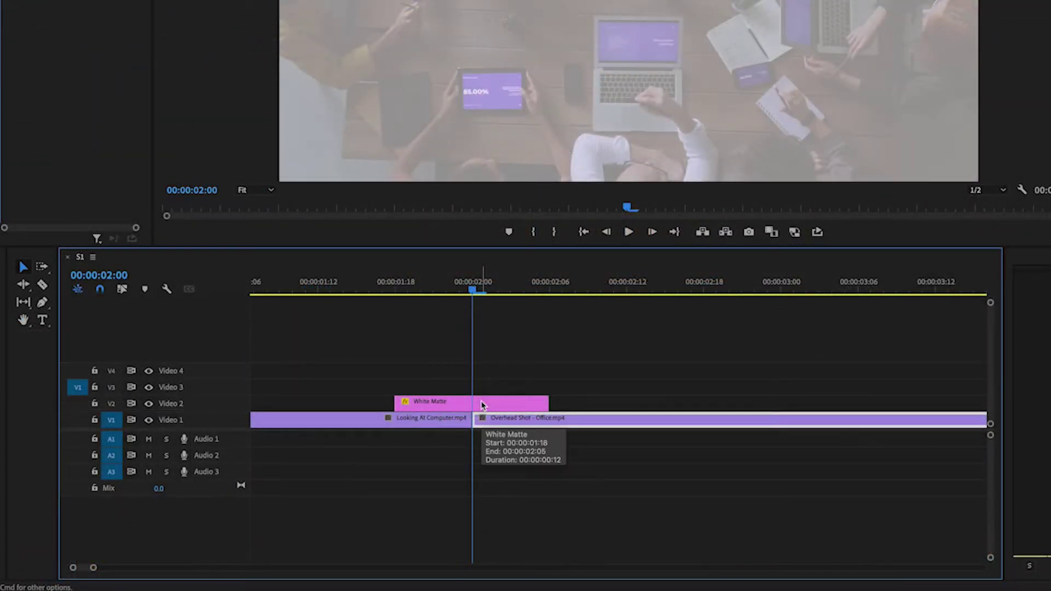
pyautogui.click(482, 406)
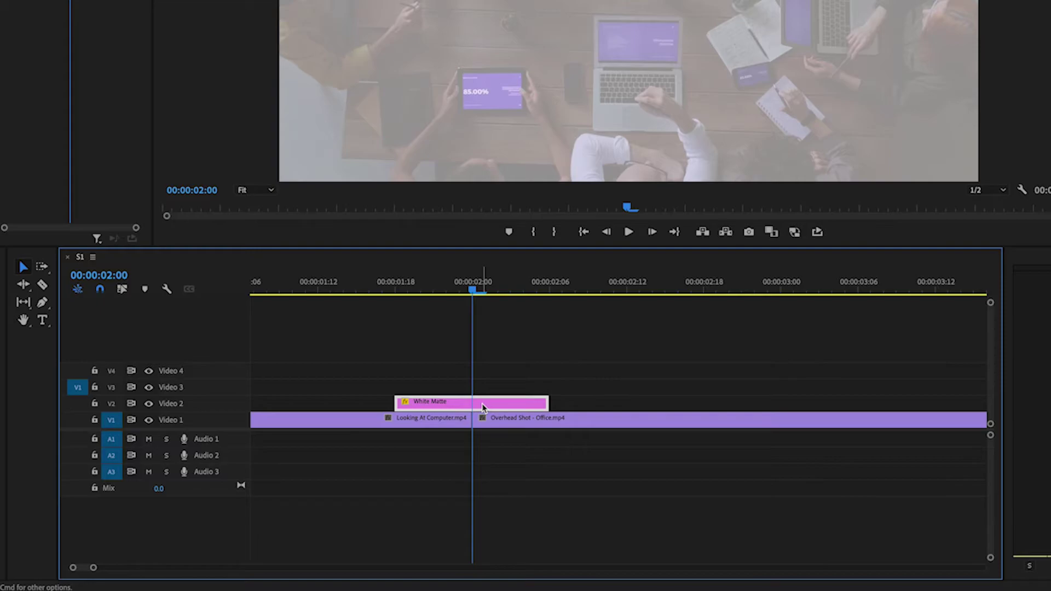
pyautogui.keyDown('alt'); pyautogui.moveTo(482, 406); pyautogui.dragTo(484, 391); pyautogui.keyUp('alt')
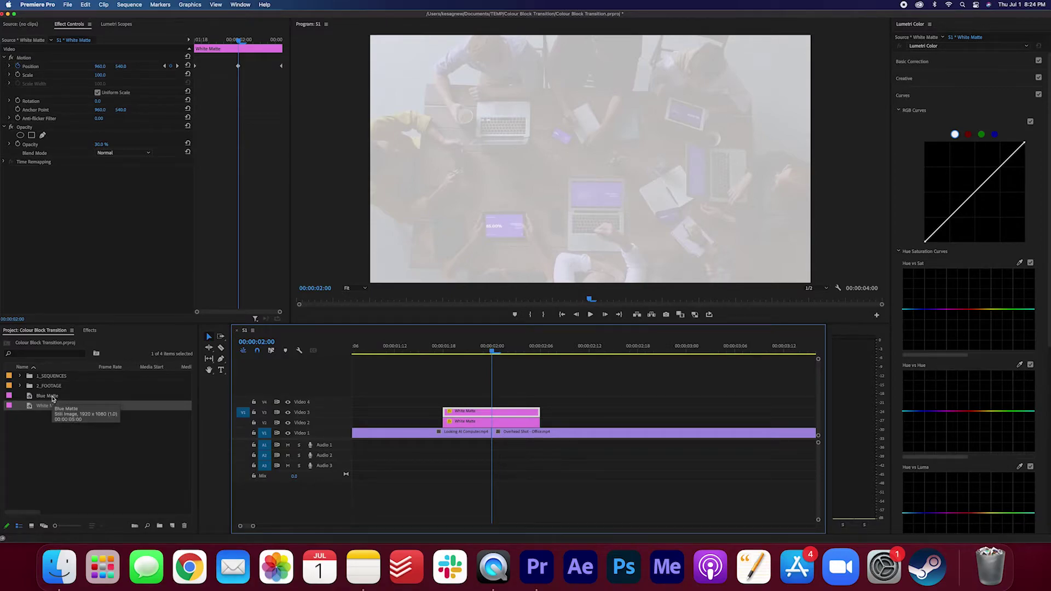
# - Replace the Video 3 copy with Blue Matte and set its opacity to 90%
pyautogui.click(53, 398)
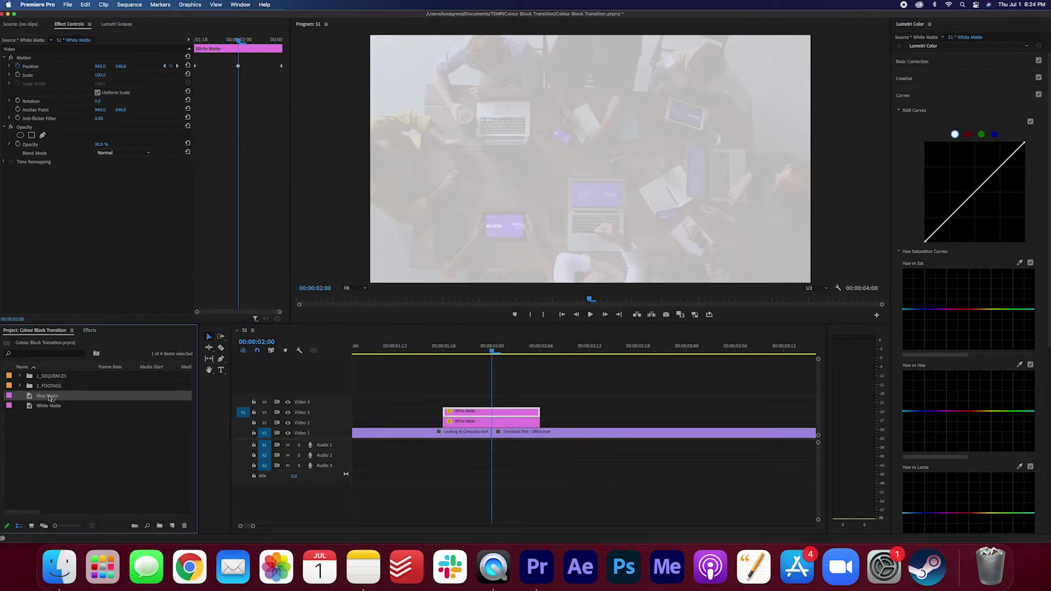
pyautogui.moveTo(45, 398); pyautogui.dragTo(493, 413)
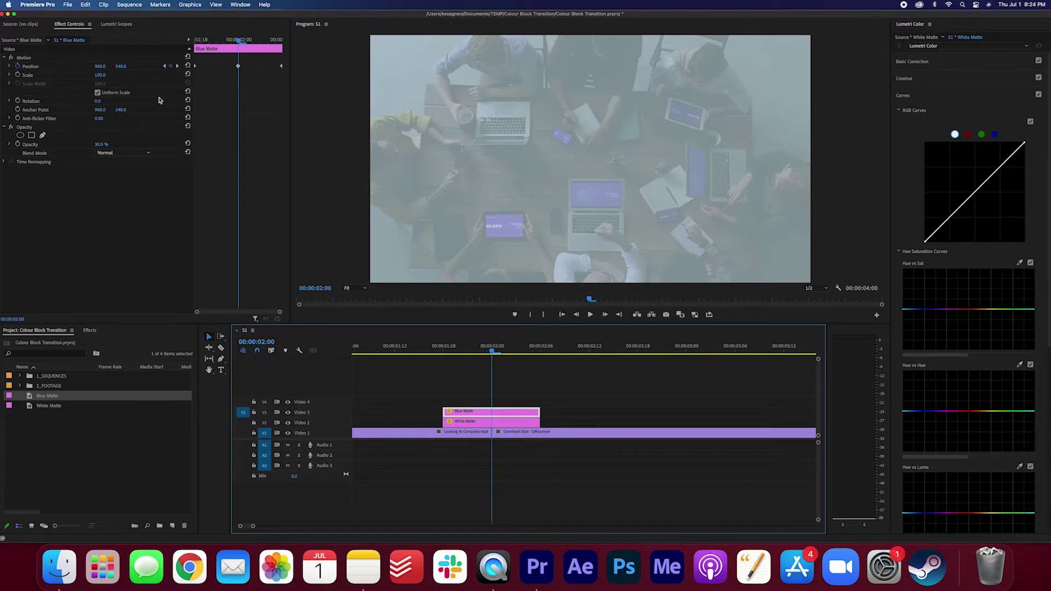
pyautogui.click(101, 145)
pyautogui.write('90')
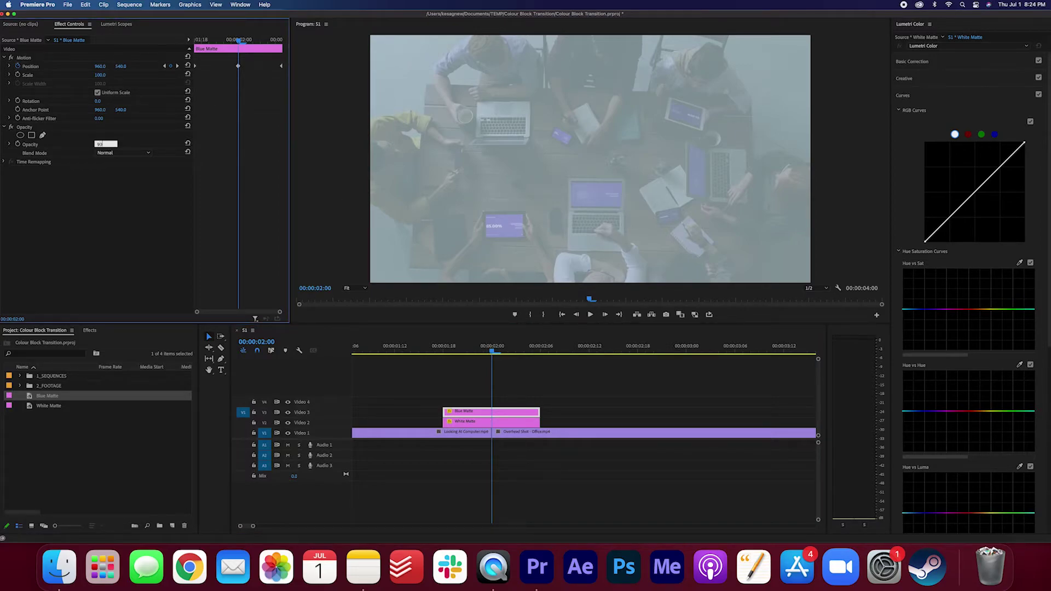
pyautogui.press('Return')
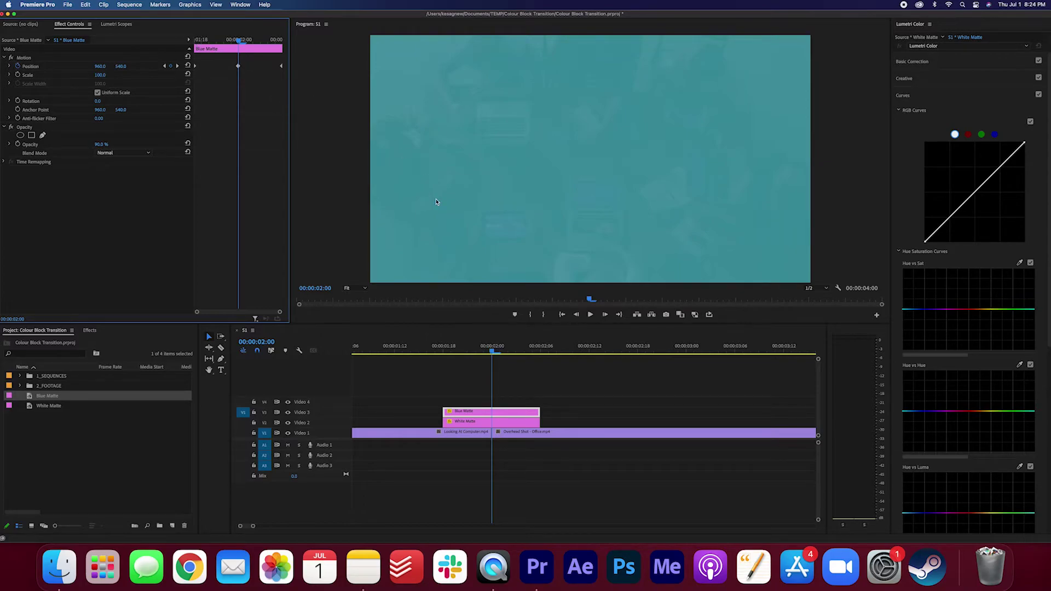
# - Move Blue Matte's exit Position keyframe to 00:00:02:05, check the start, and play the transition
pyautogui.moveTo(493, 354); pyautogui.dragTo(541, 355)
pyautogui.click(524, 416)
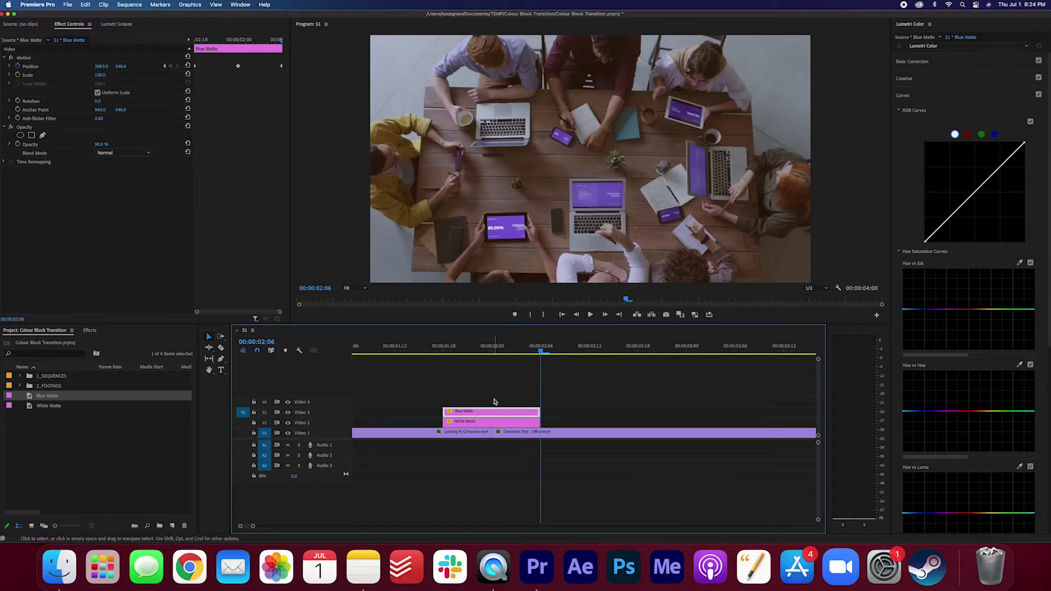
pyautogui.press('Left')
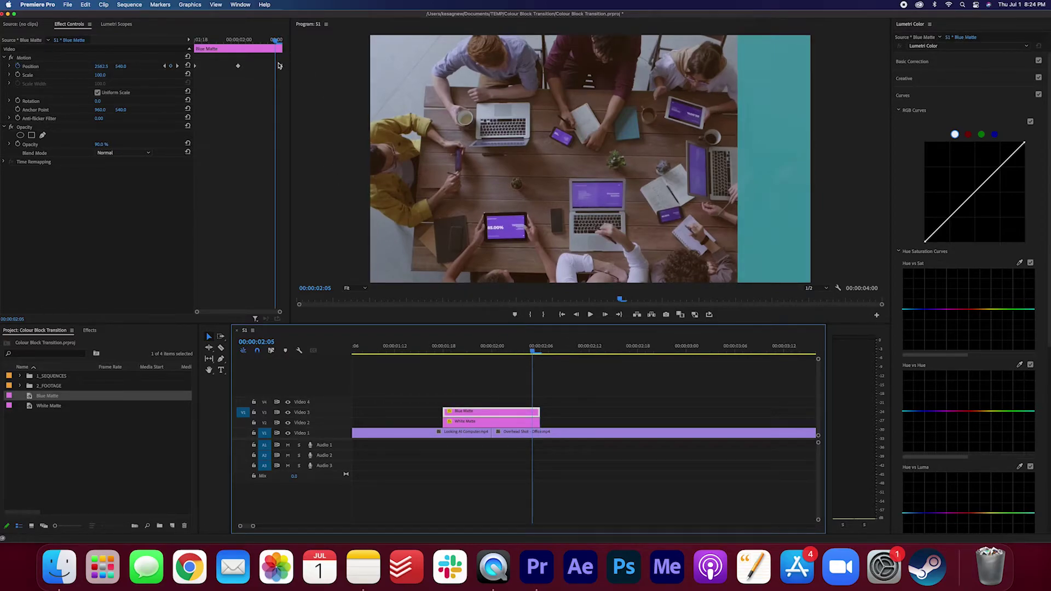
pyautogui.moveTo(280, 66); pyautogui.dragTo(274, 66)
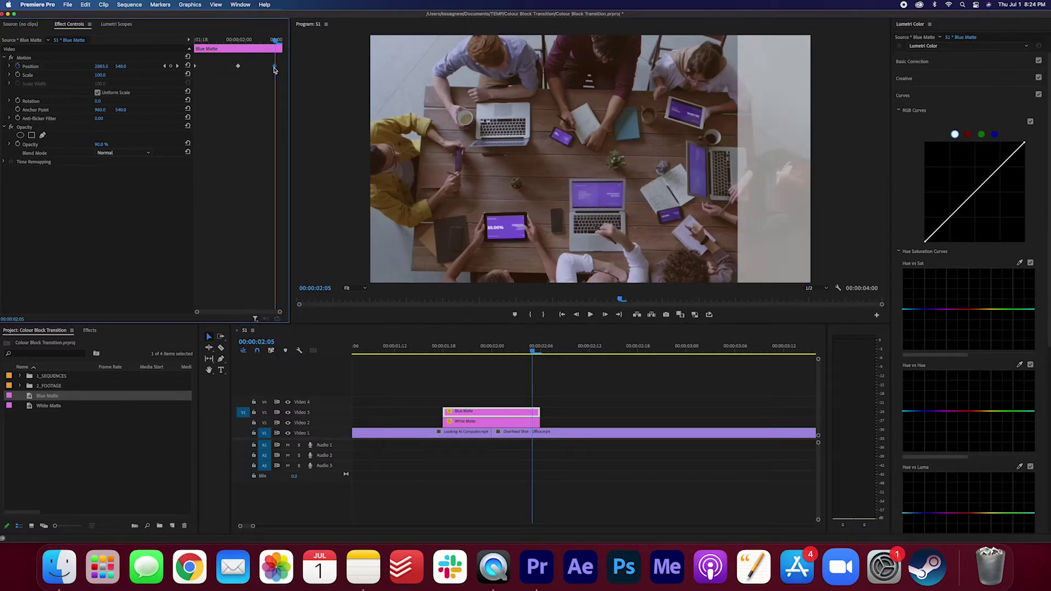
pyautogui.click(444, 349)
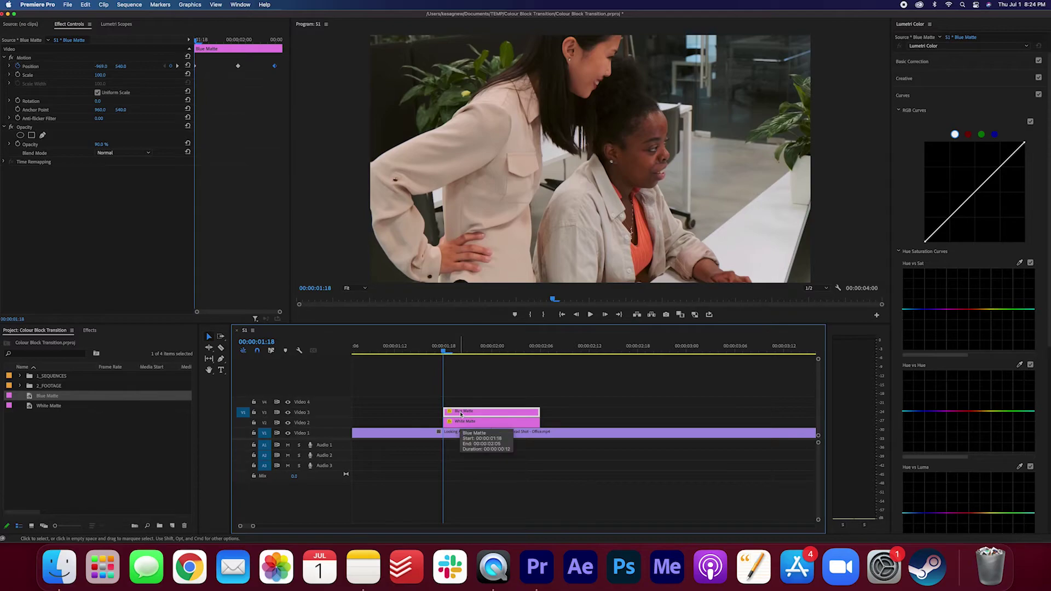
pyautogui.press('Right')
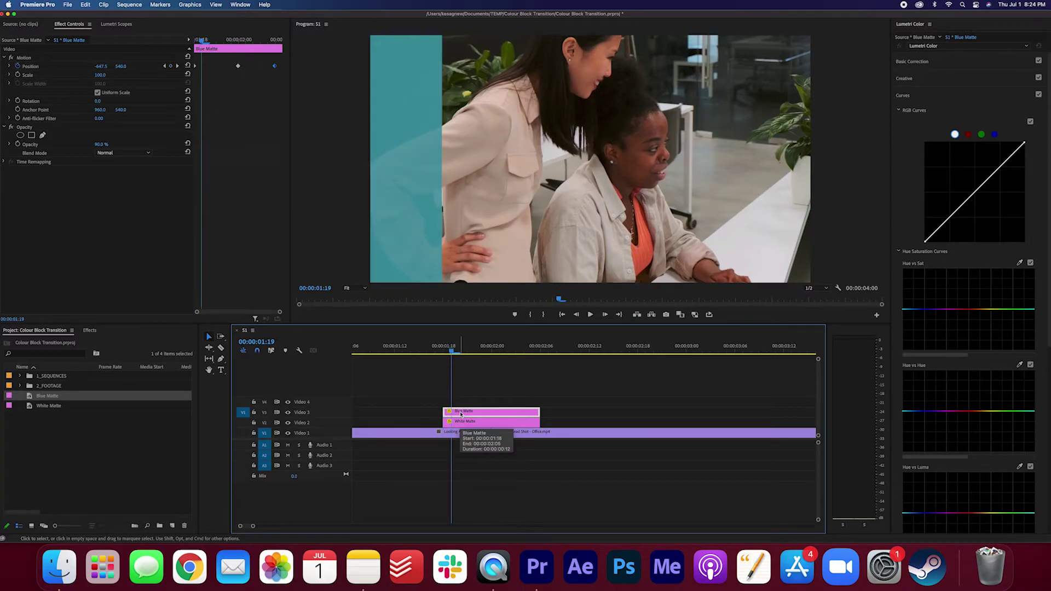
pyautogui.click(194, 68)
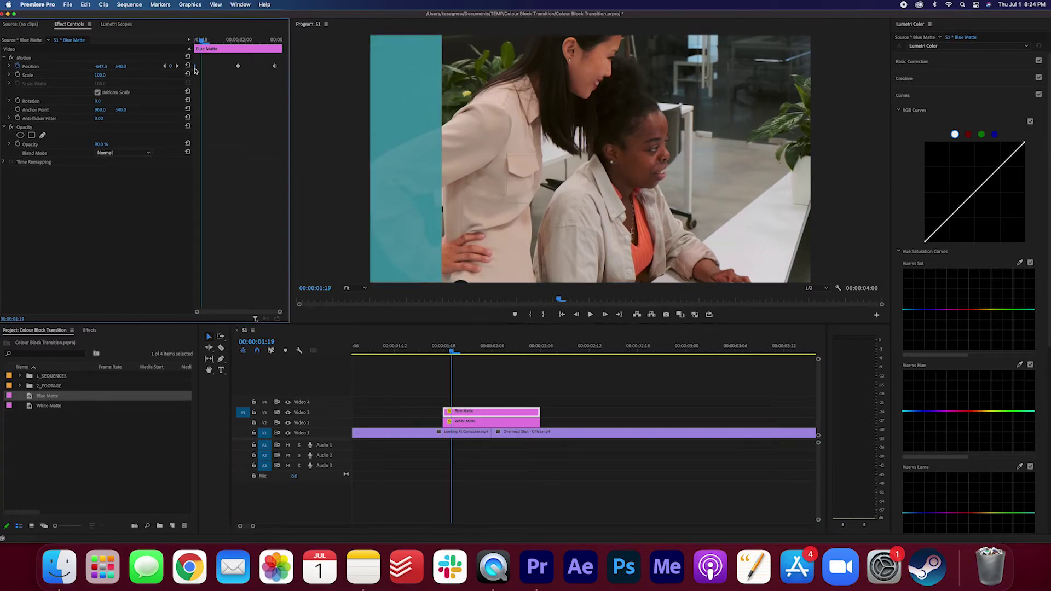
pyautogui.press('space')
pyautogui.press('-')
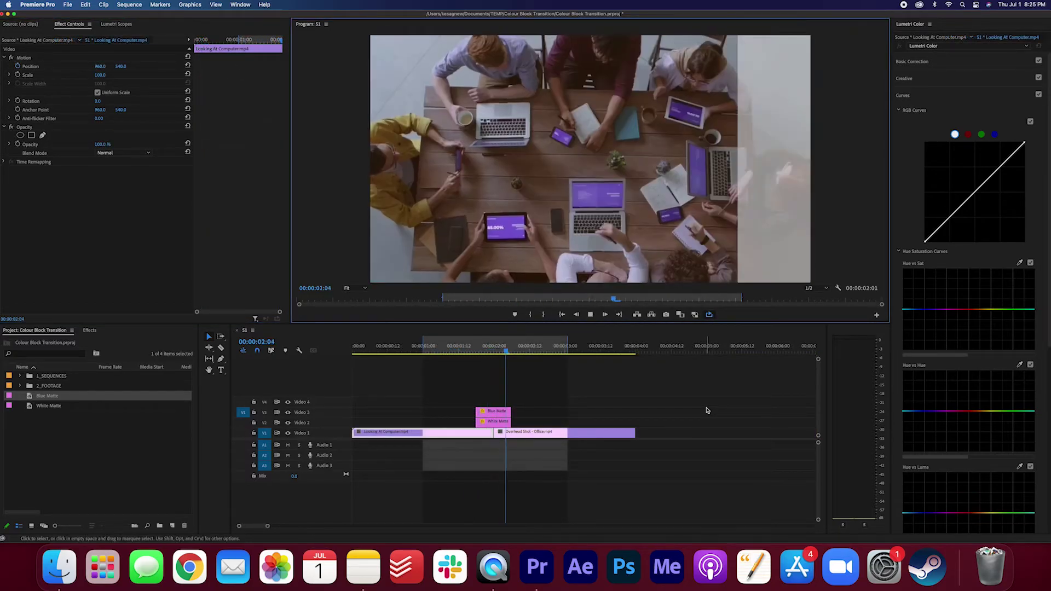